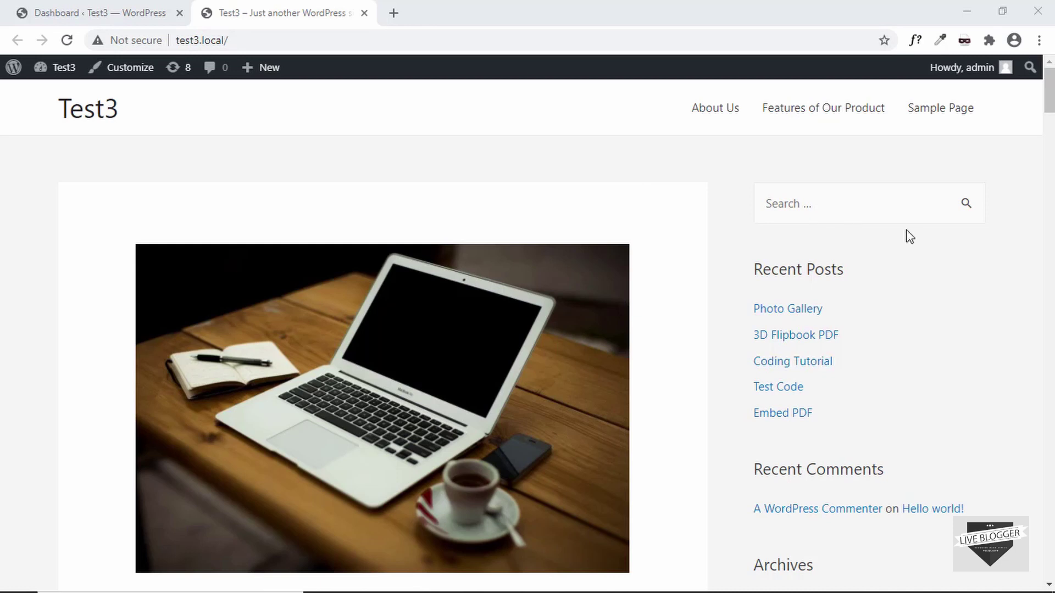
- Examine the homepage's sidebar, from the Recent Posts list down to the Archives, Categories and Meta sections
scroll(908, 236, down, 3)
scroll(906, 237, up, 3)
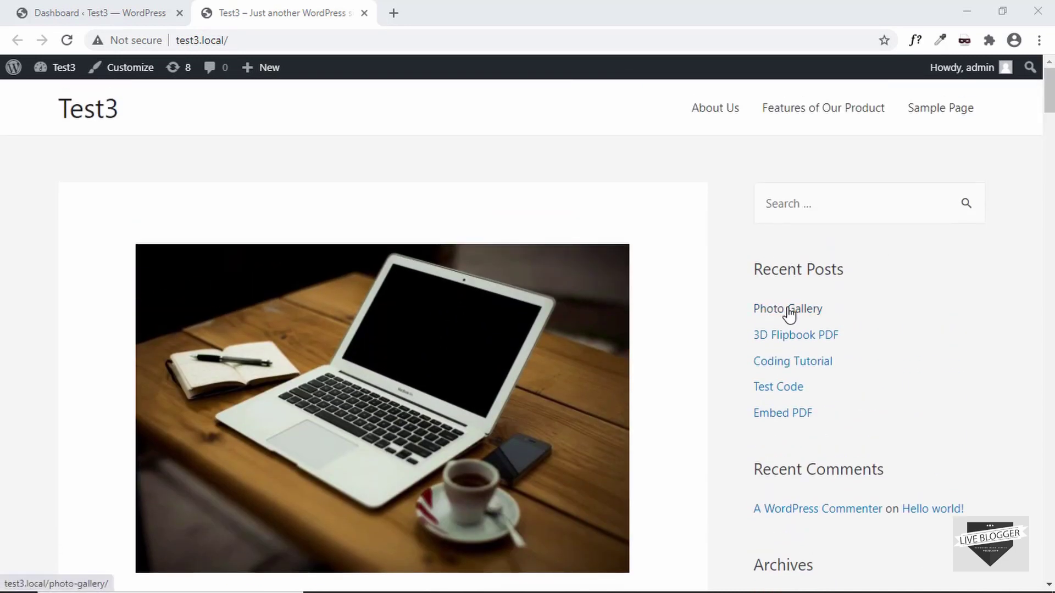
scroll(878, 382, down, 5)
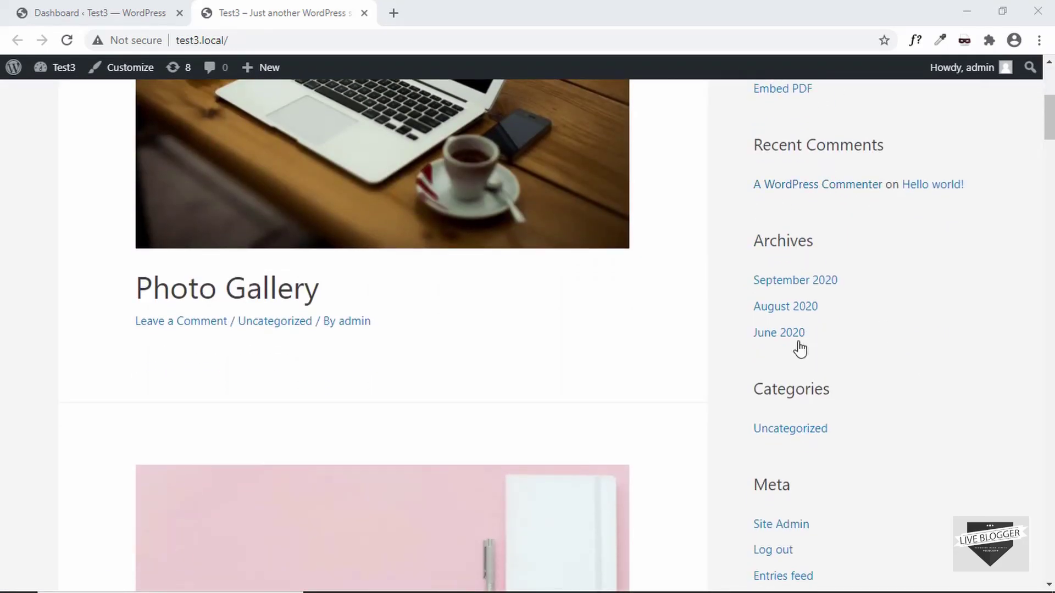
scroll(822, 395, down, 3)
scroll(821, 396, up, 5)
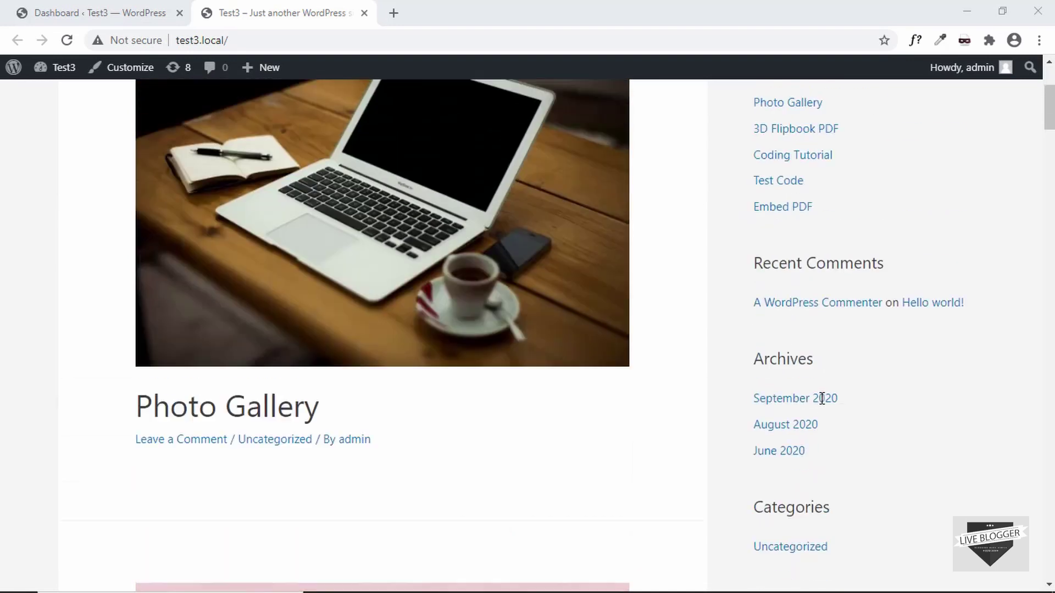
scroll(822, 398, up, 4)
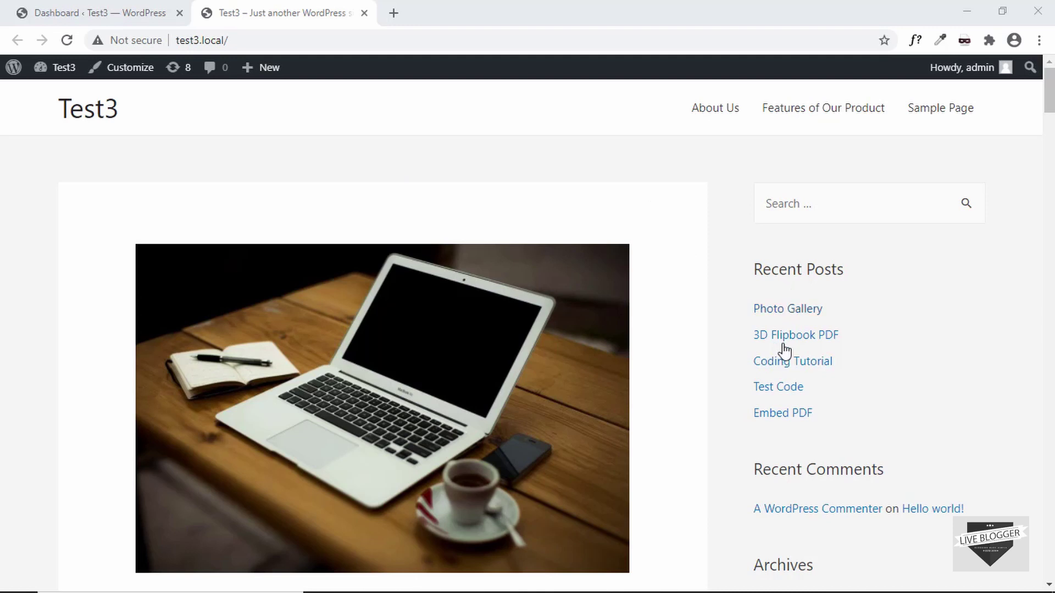
click(757, 268)
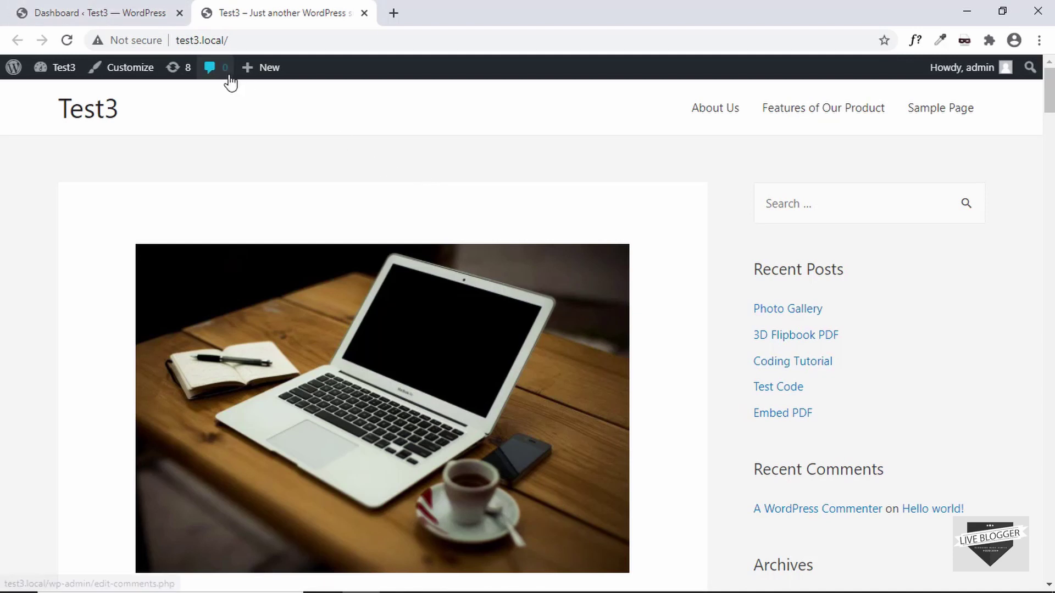
- Switch to the WordPress dashboard and view the installed themes to check which one is active
click(94, 13)
mouse_move(12, 422)
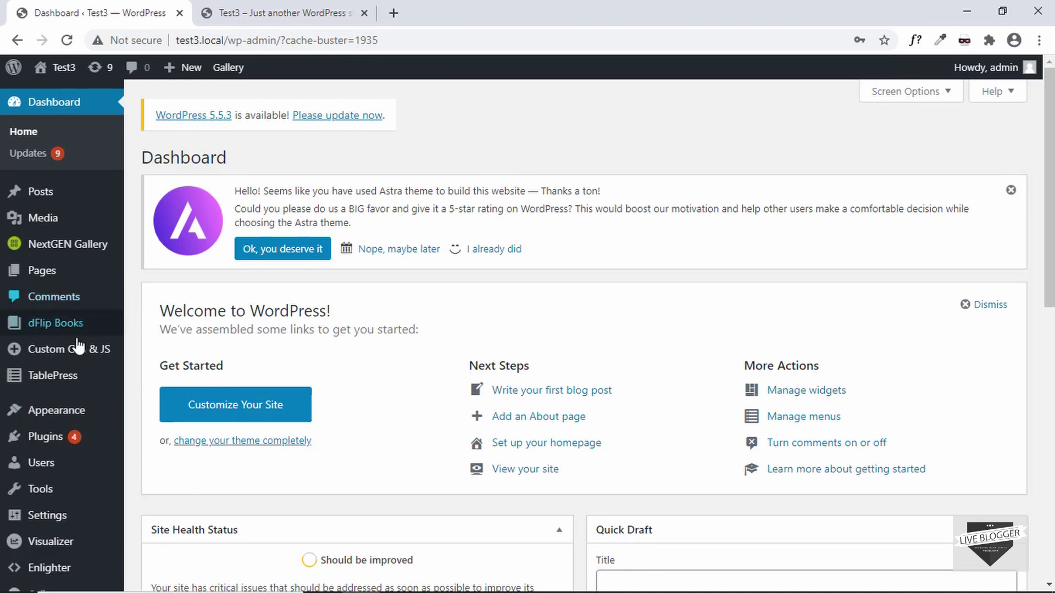
mouse_move(45, 411)
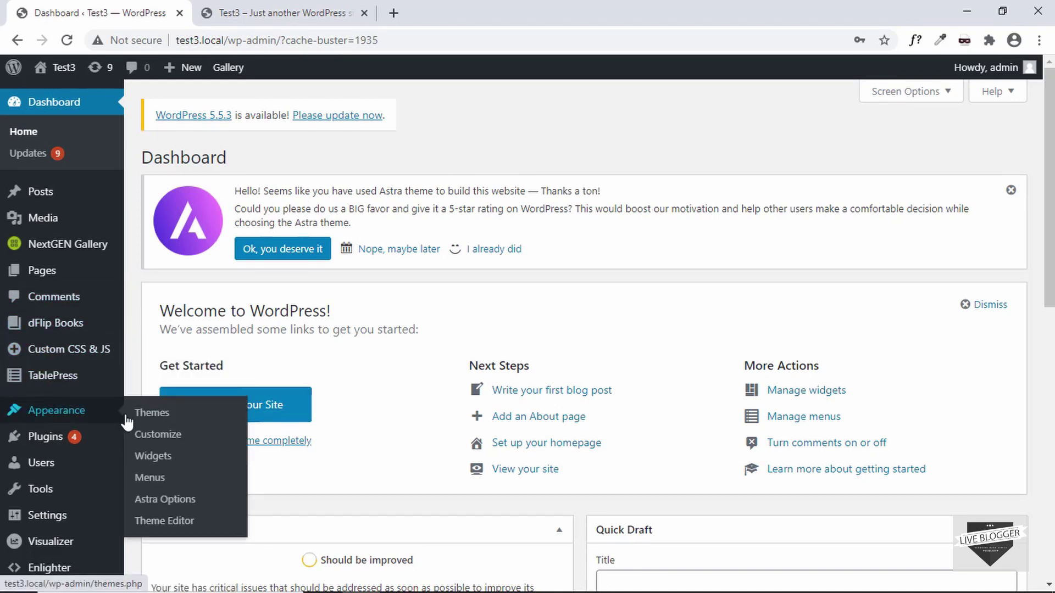
click(153, 418)
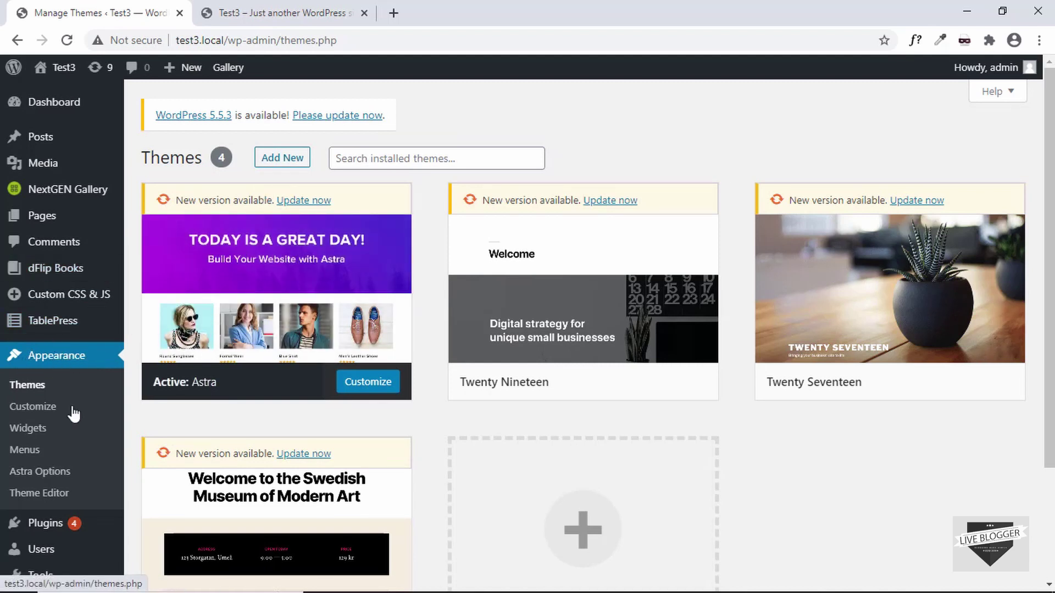
- Search the plugin directory for "random posts widget", then install and activate Advanced Random Posts Widget
scroll(70, 415, down, 2)
mouse_move(71, 427)
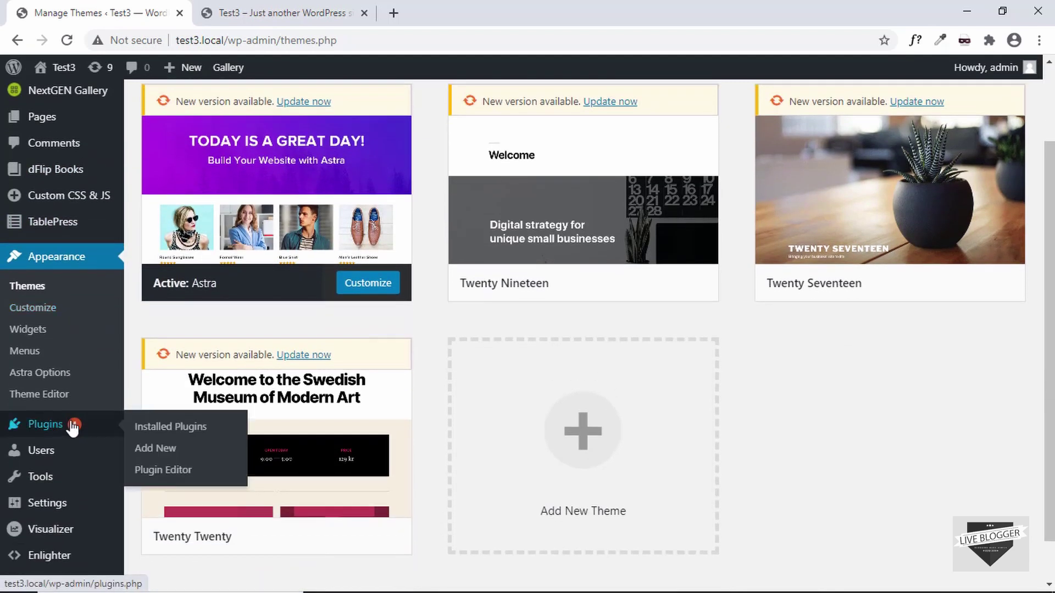
click(154, 451)
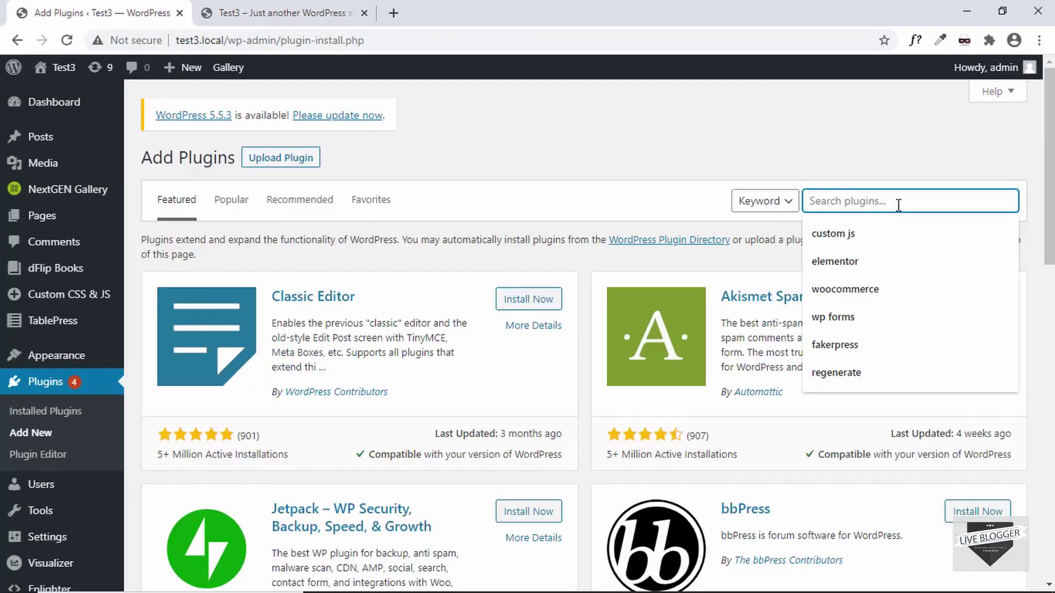
click(899, 150)
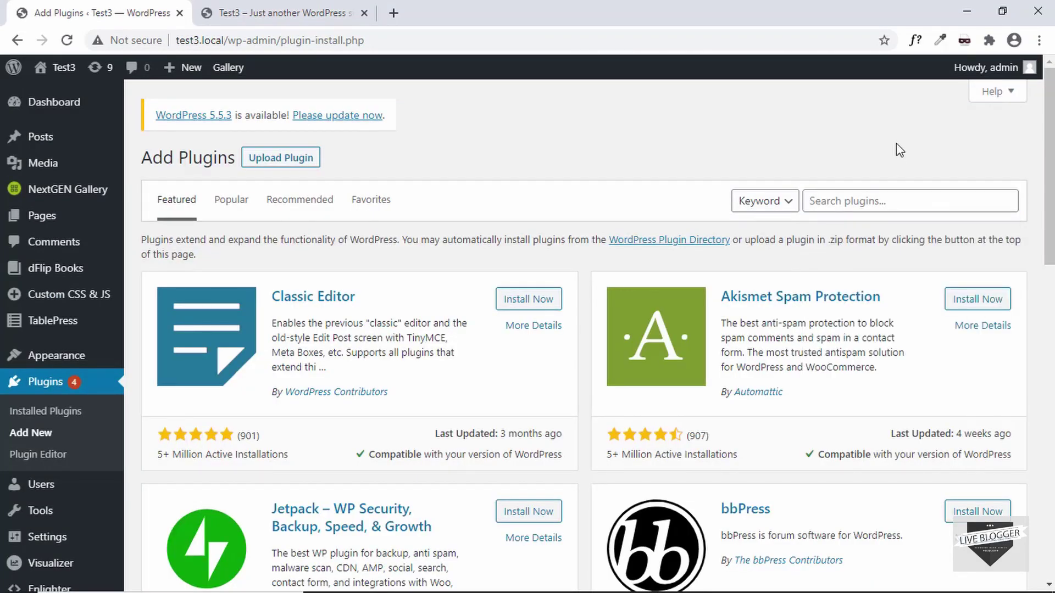
click(885, 201)
text(random posts widget)
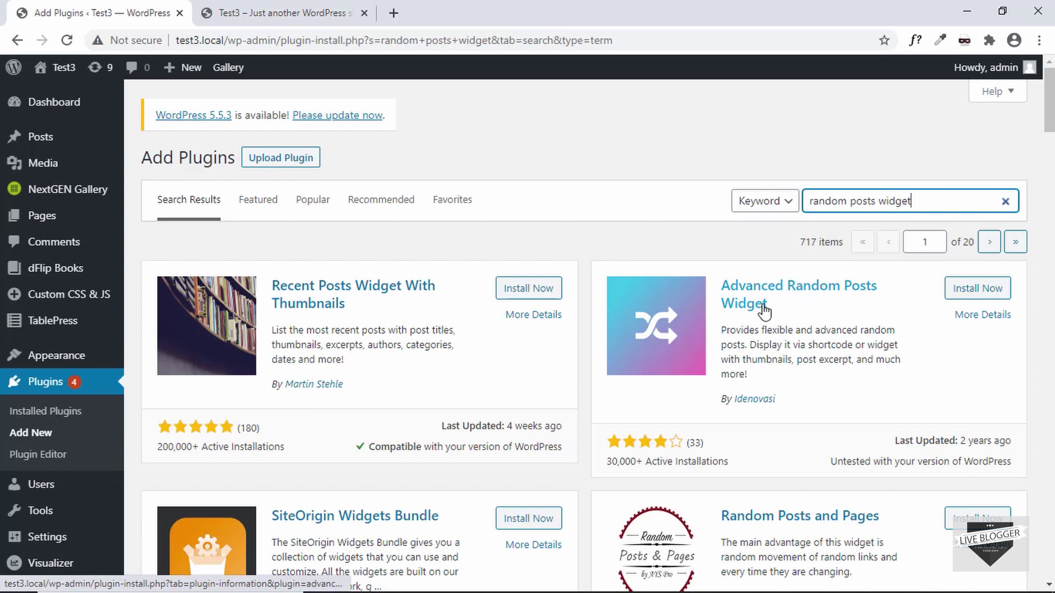
click(956, 296)
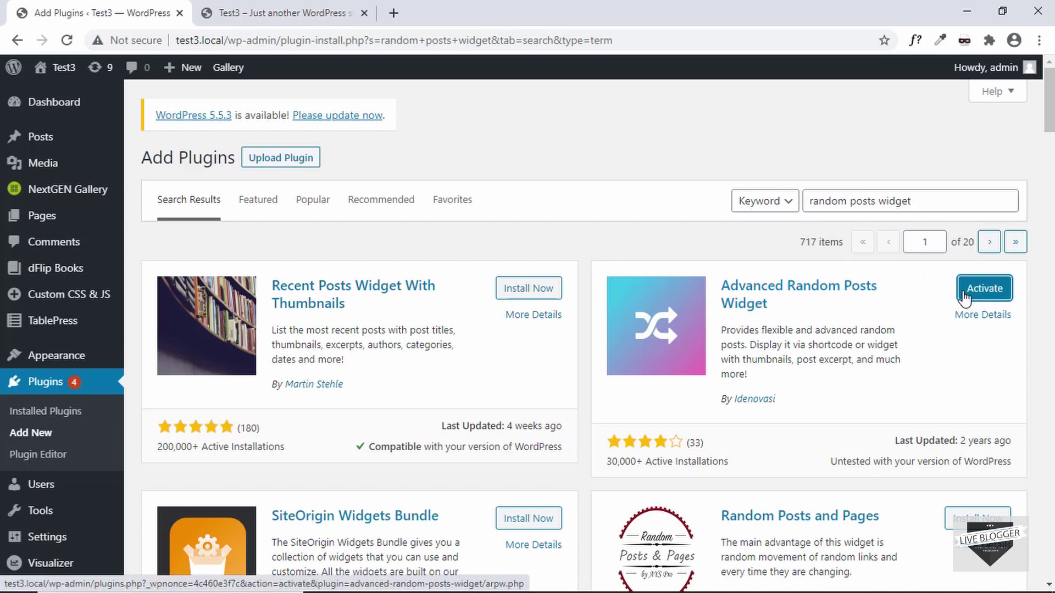
click(968, 296)
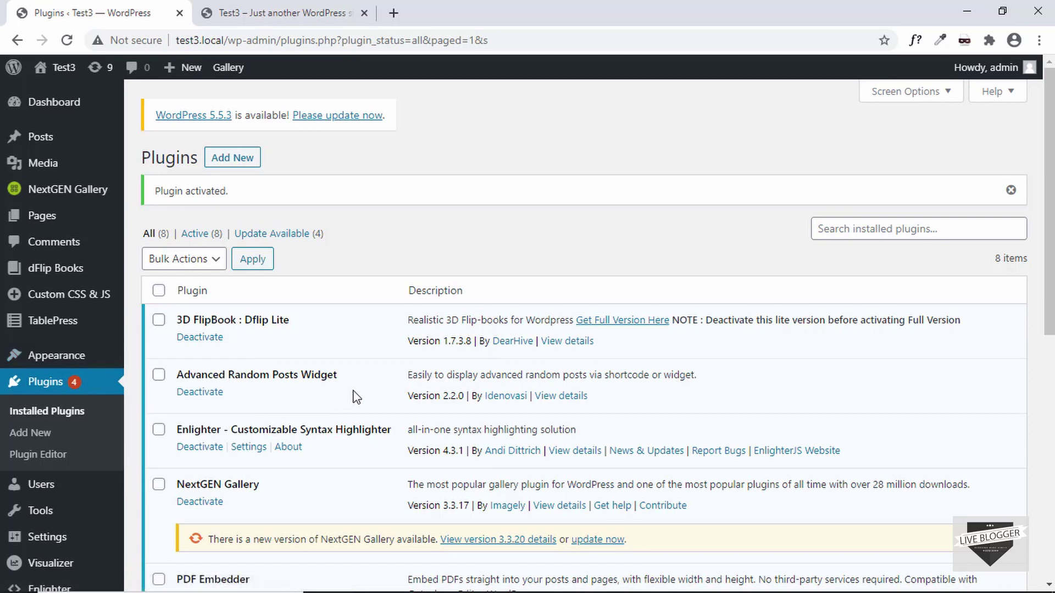
- Add the Random Posts widget to the Main Sidebar, directly below the Search widget
mouse_move(77, 357)
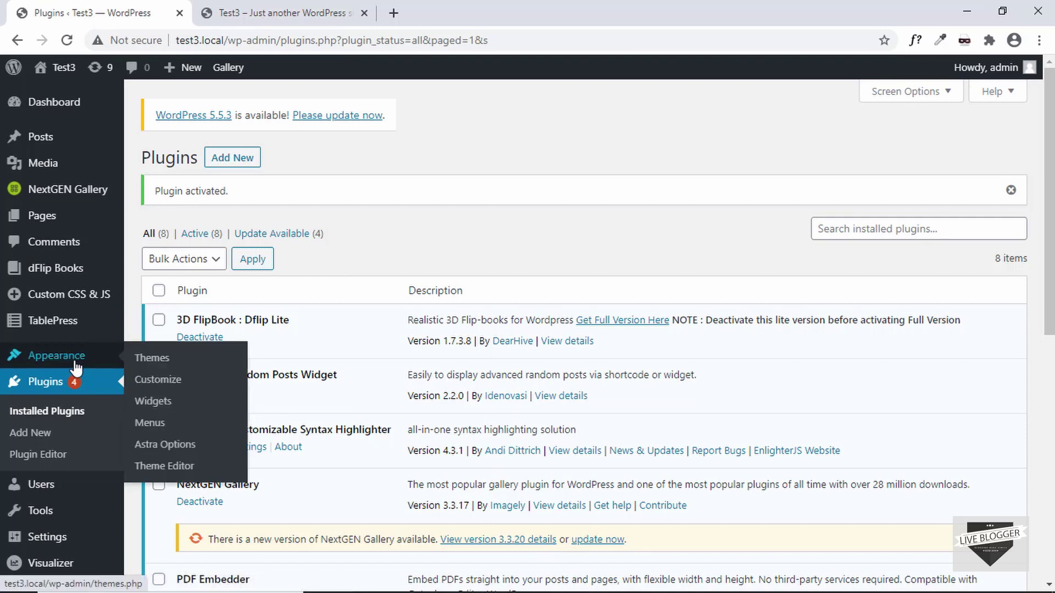
click(153, 406)
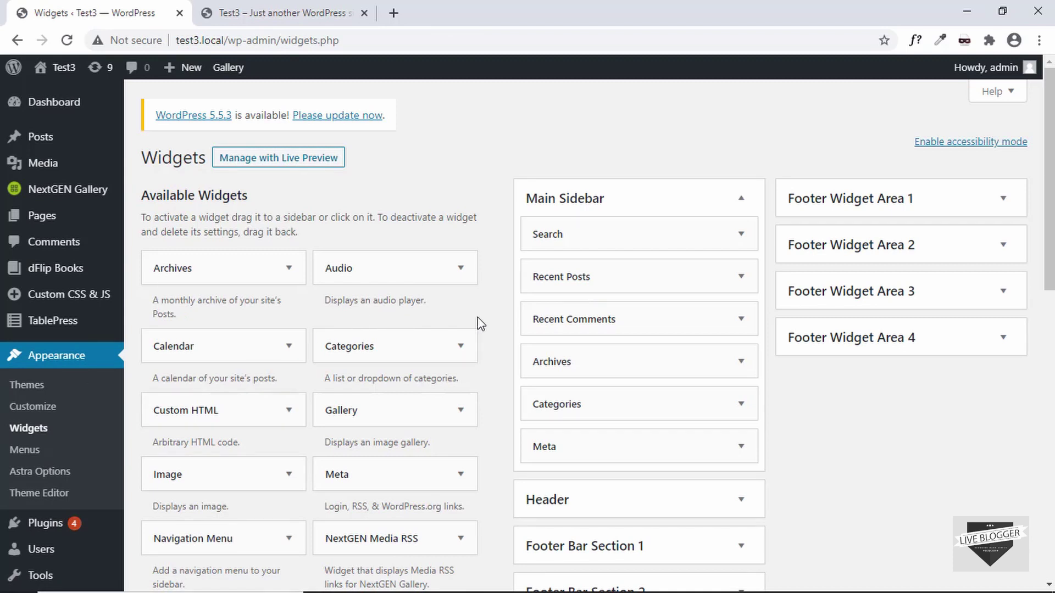
click(299, 12)
click(175, 10)
click(304, 8)
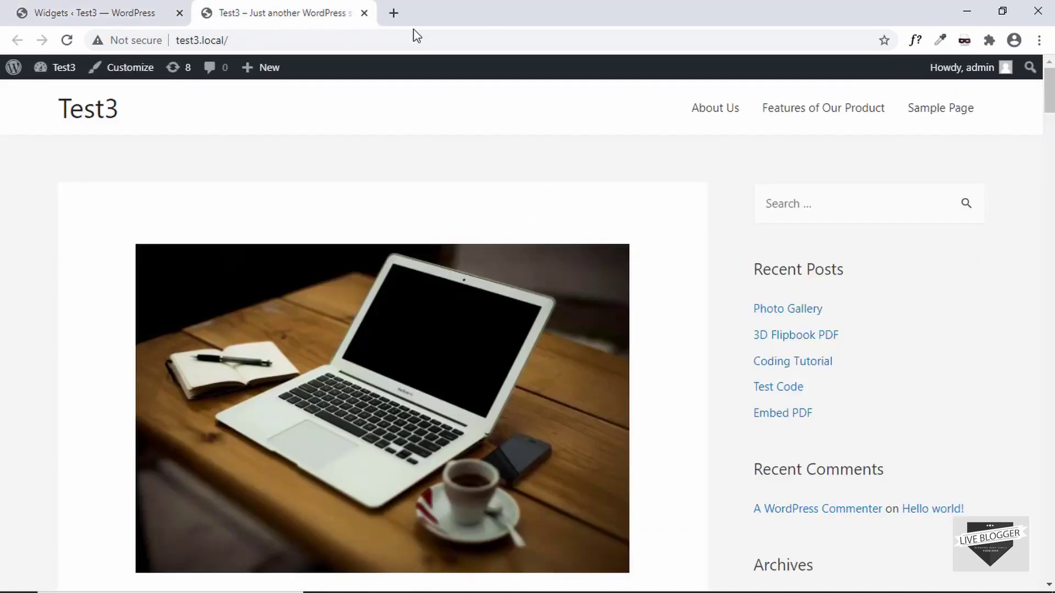
click(121, 6)
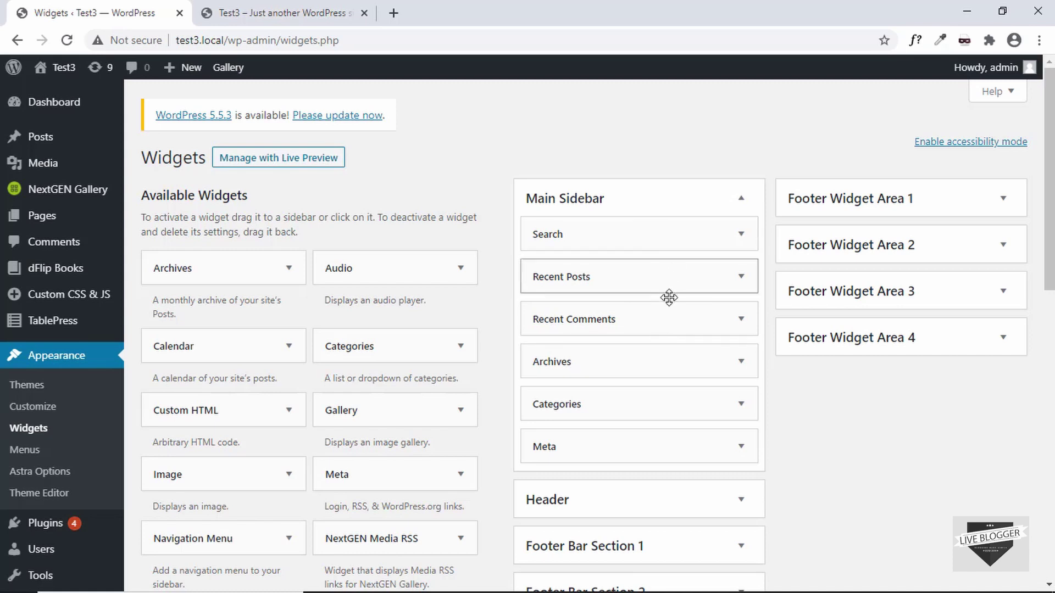
scroll(378, 220, down, 1)
scroll(378, 224, down, 1)
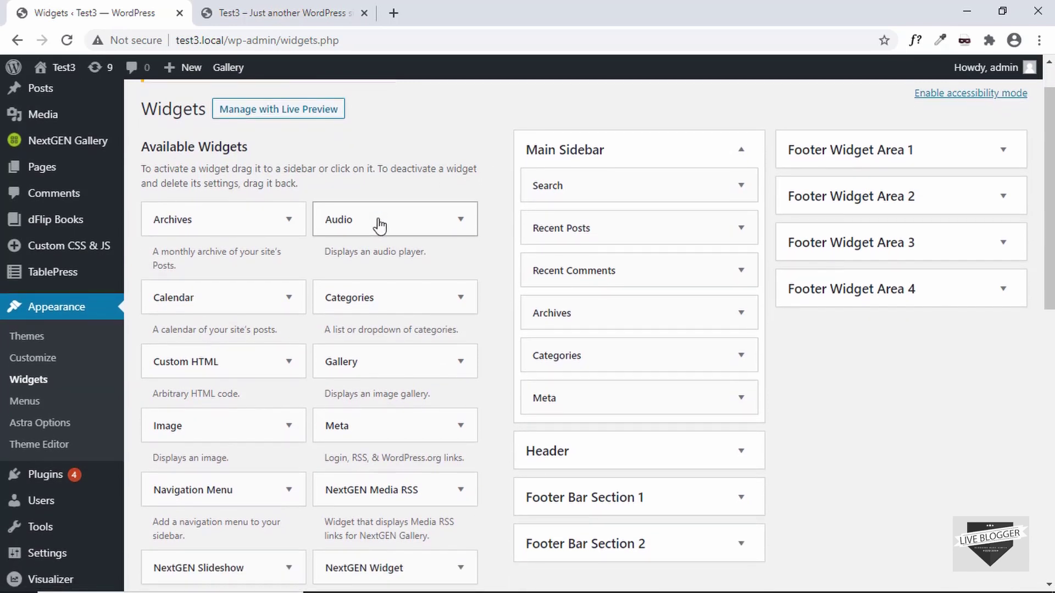
scroll(379, 225, down, 4)
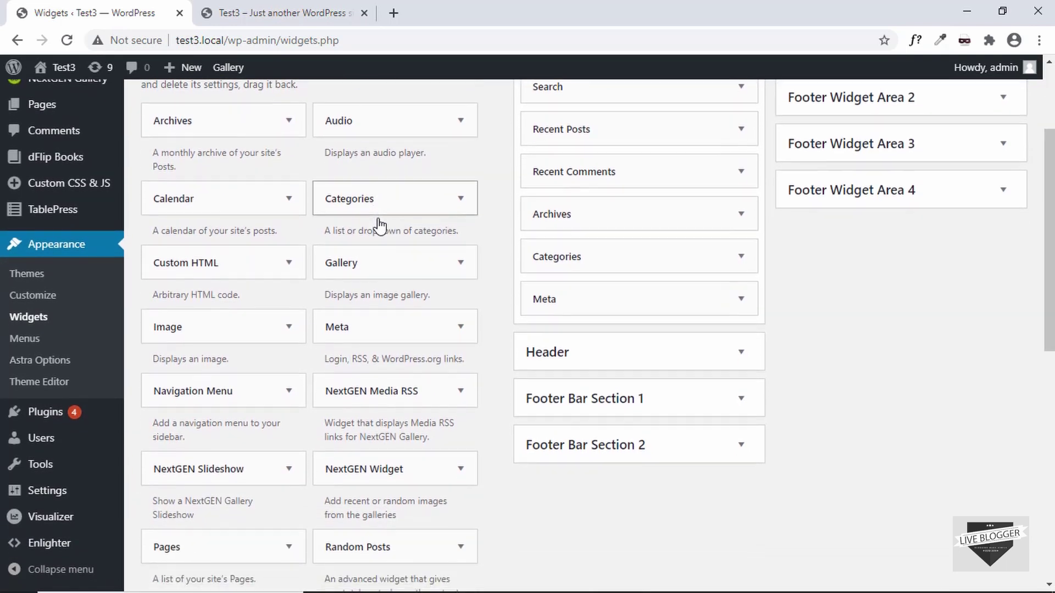
scroll(378, 225, down, 9)
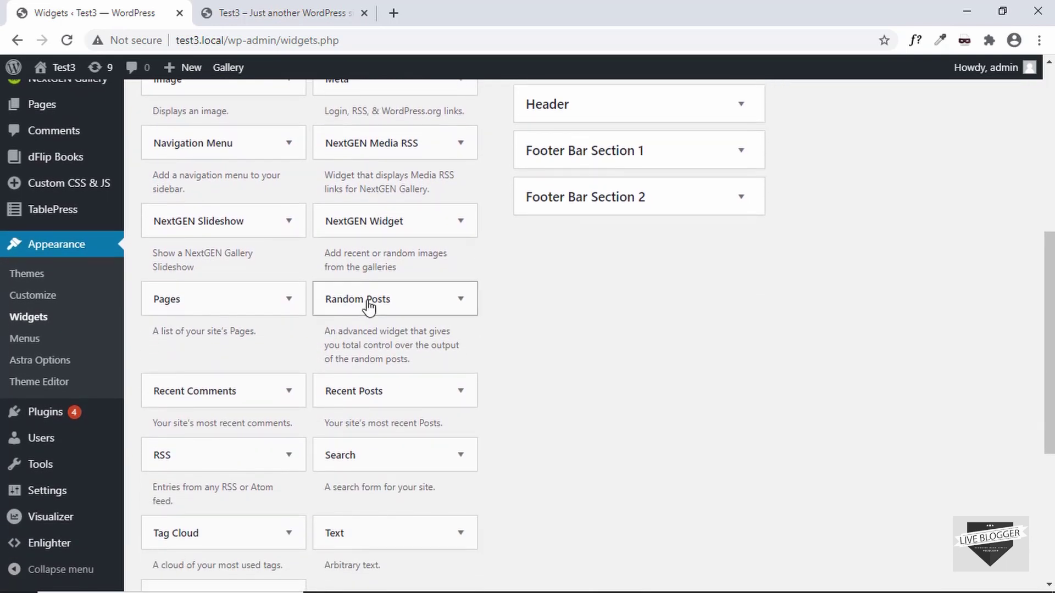
drag(407, 311, 609, 240)
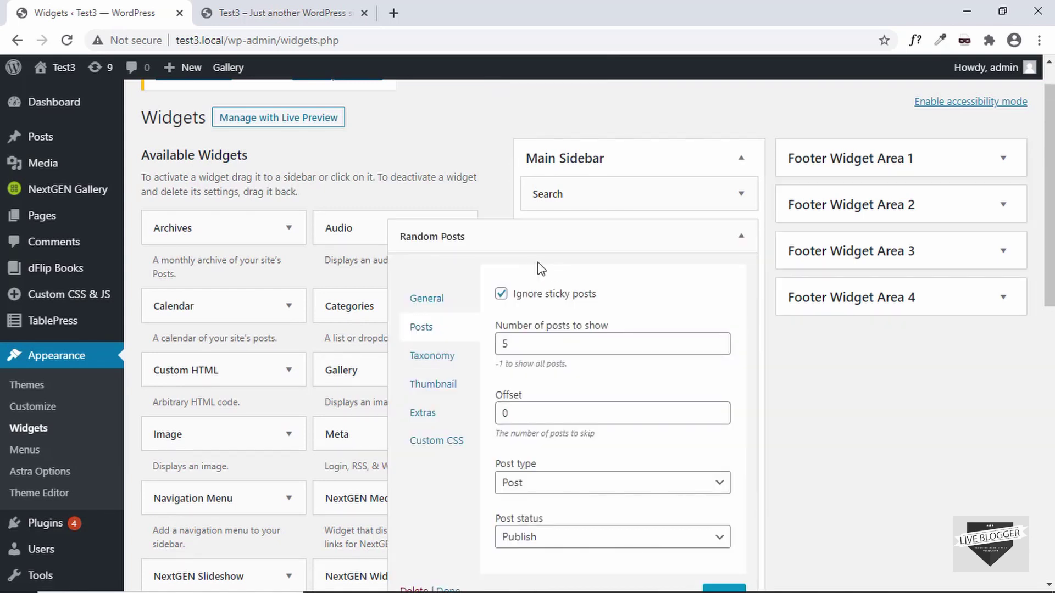
- Look over the General settings of the new Random Posts widget
scroll(542, 269, down, 3)
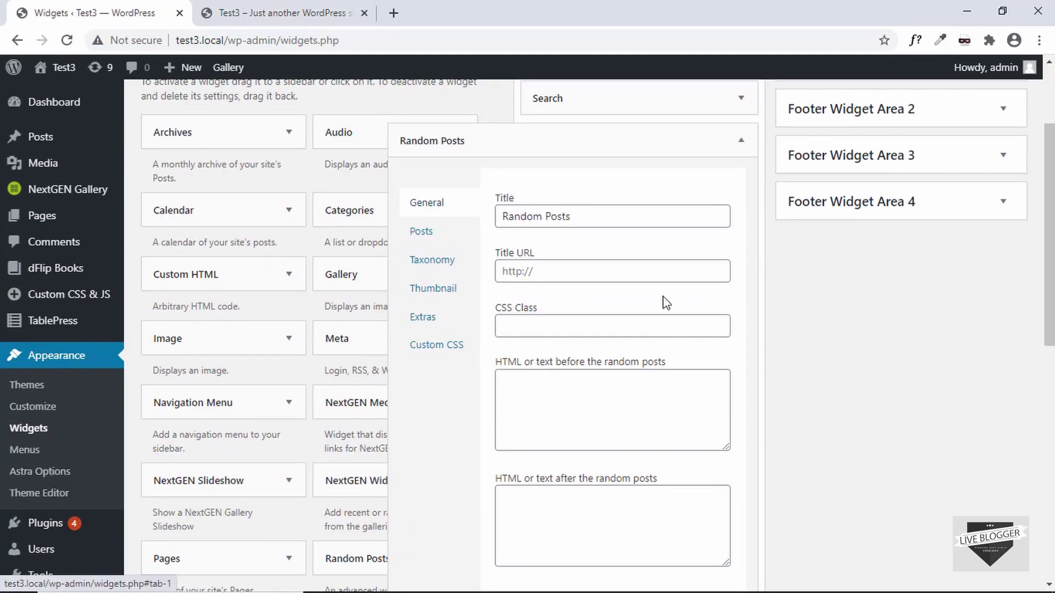
scroll(664, 300, up, 3)
scroll(664, 296, down, 2)
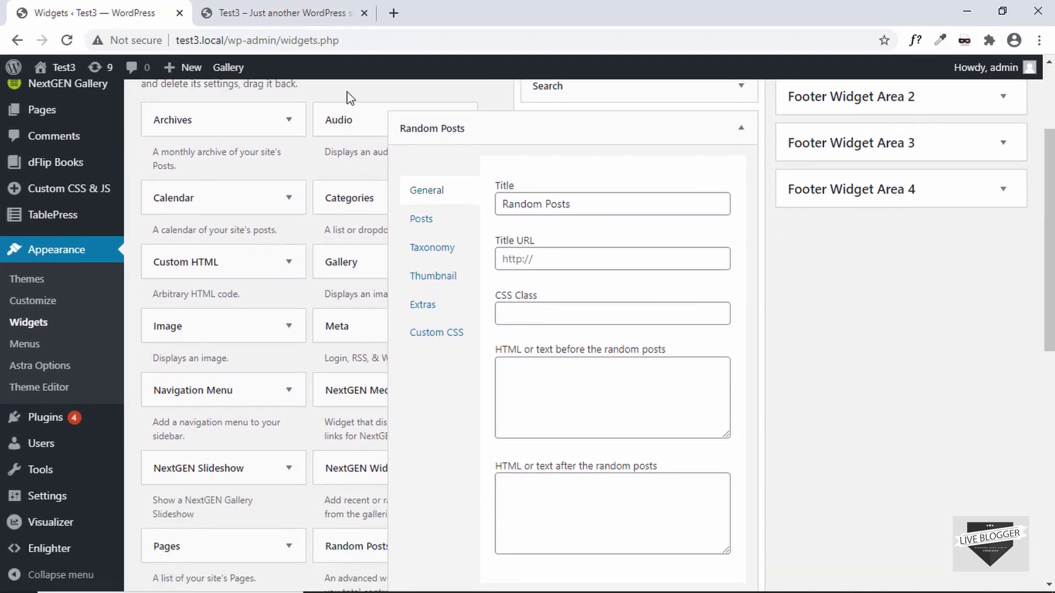
- Reload the site's homepage several times to check the Random Posts list in the sidebar
click(298, 16)
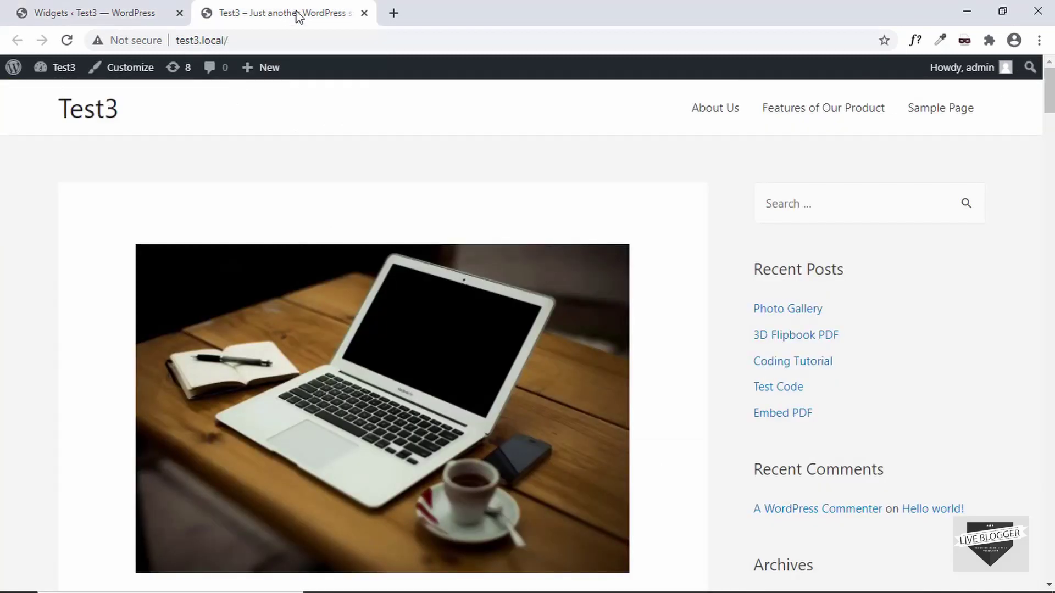
click(288, 39)
key(Return)
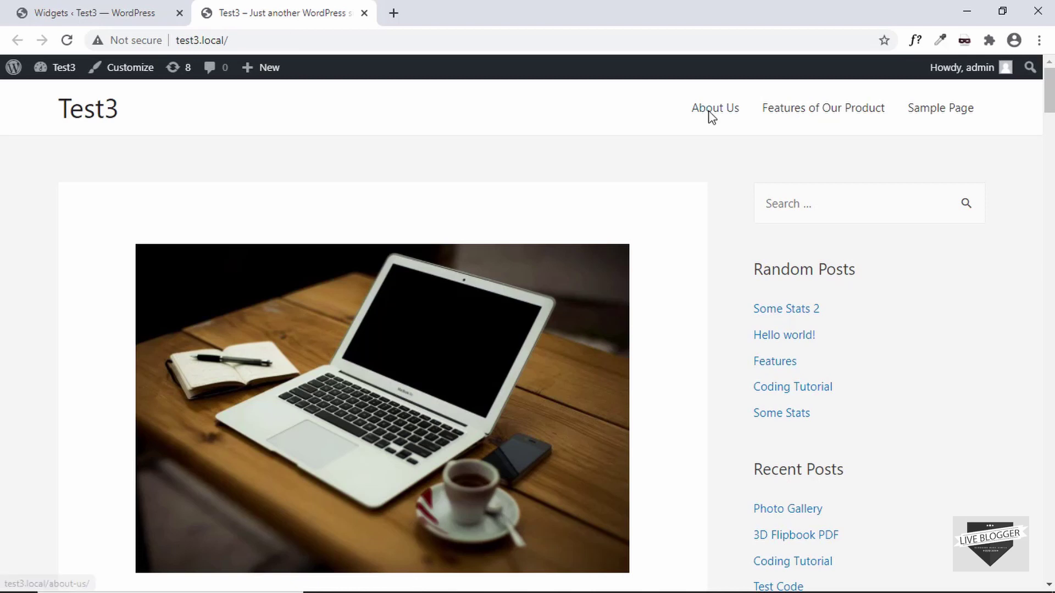
click(780, 204)
double_click(729, 232)
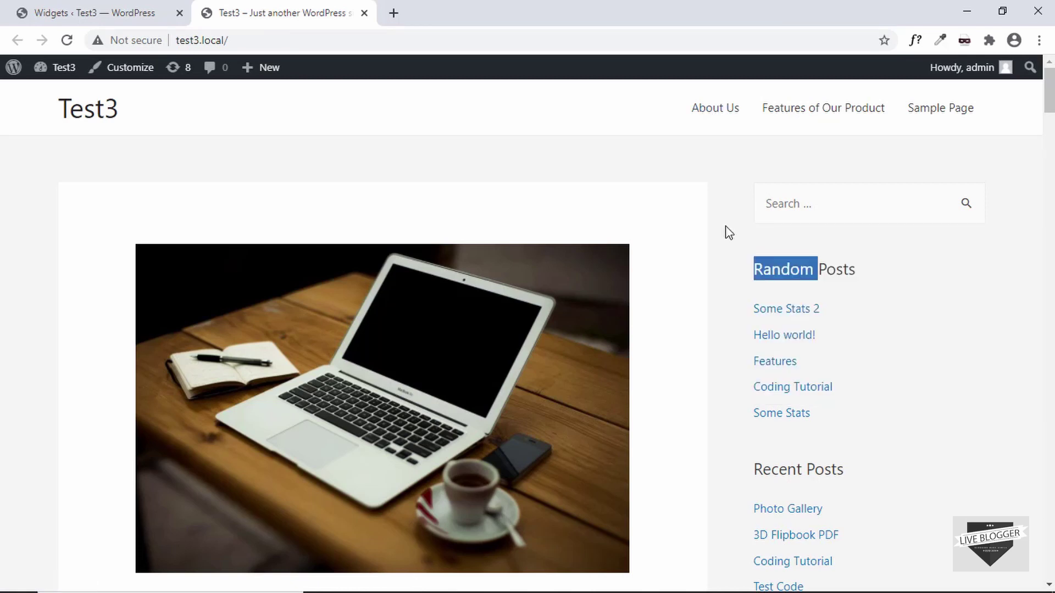
click(726, 235)
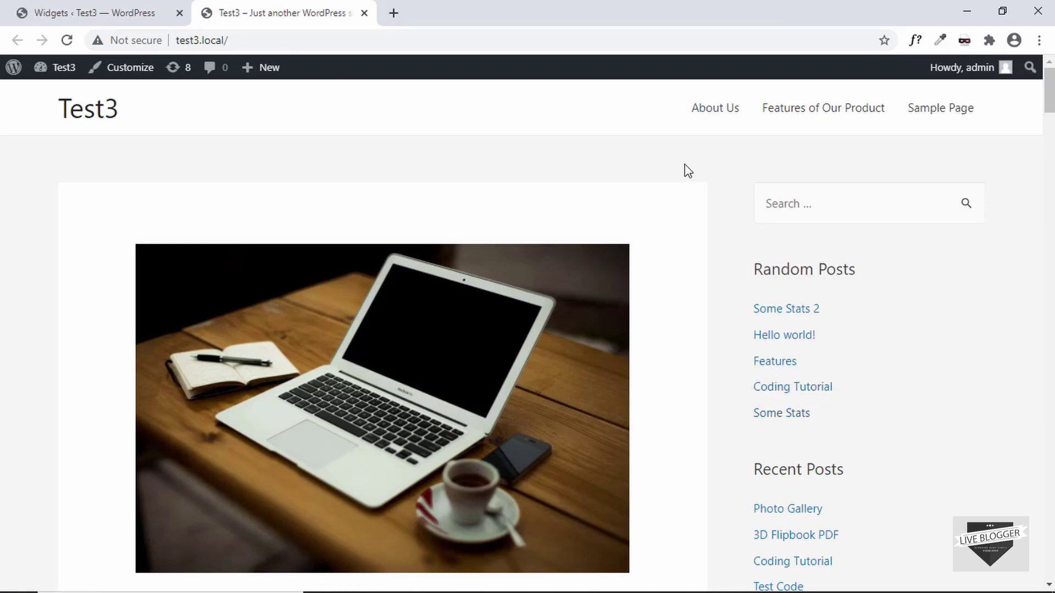
key(F5)
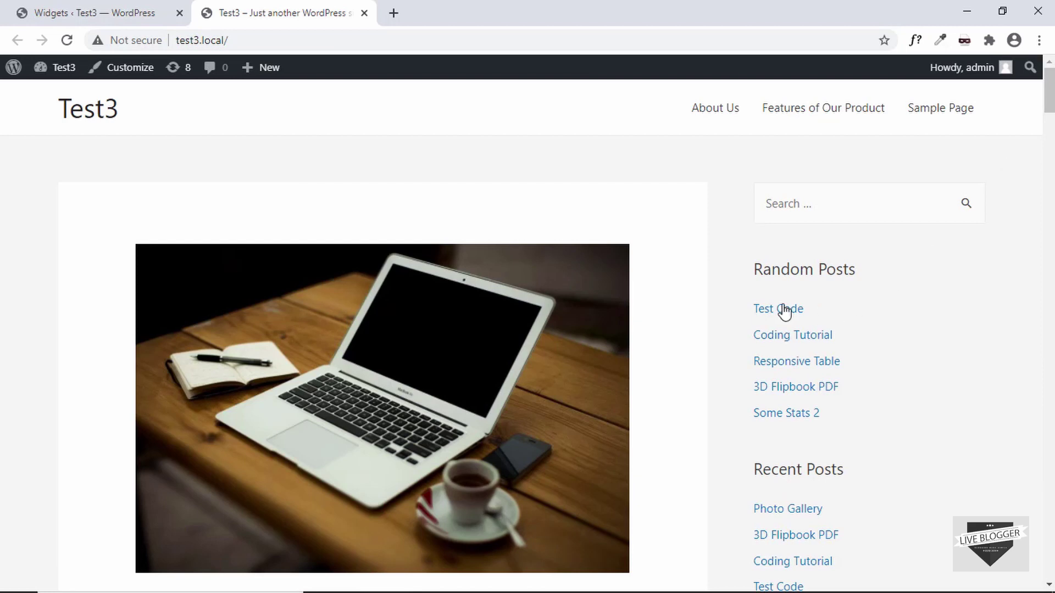
key(F5)
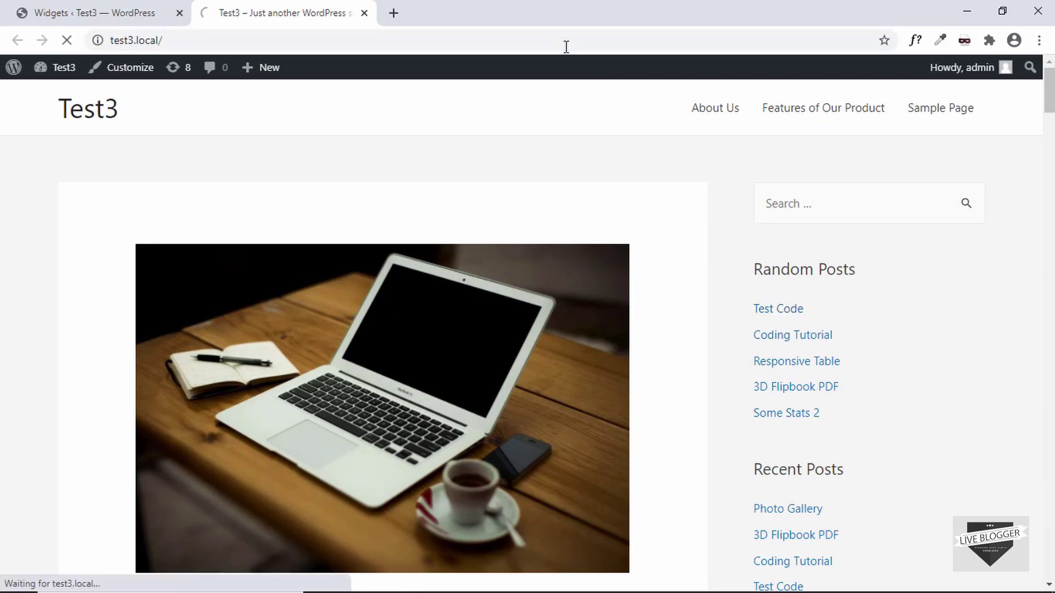
click(566, 47)
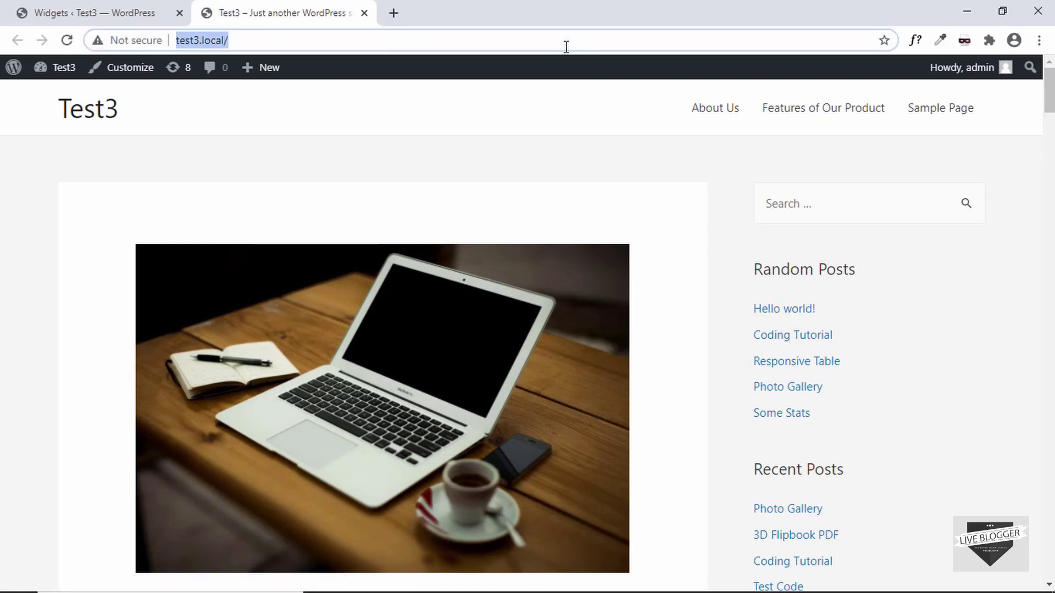
key(Return)
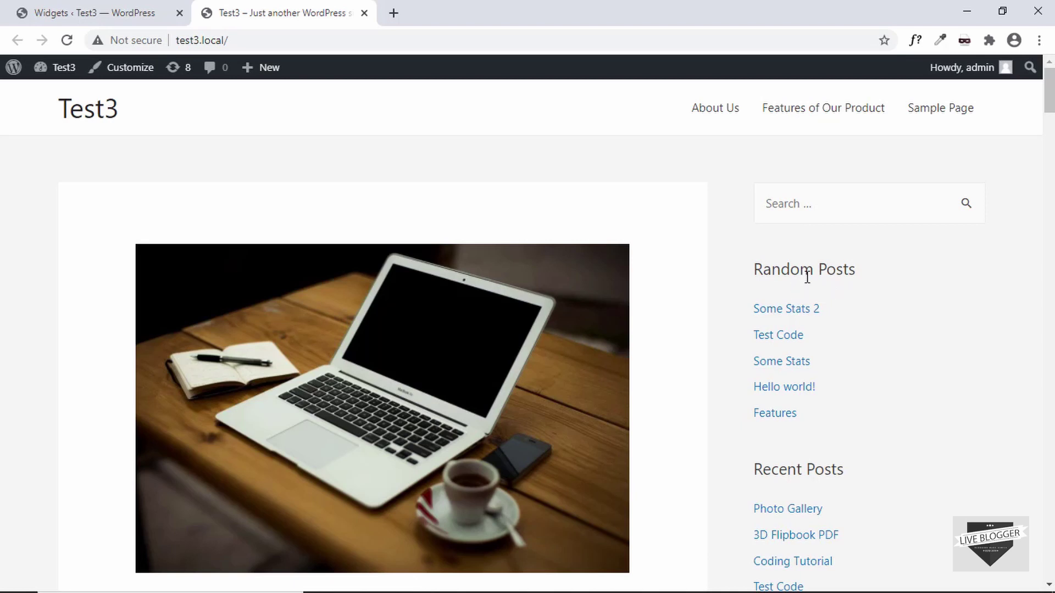
- Return to the Random Posts widget's settings and review its title, title URL, CSS class and before/after text fields
click(65, 18)
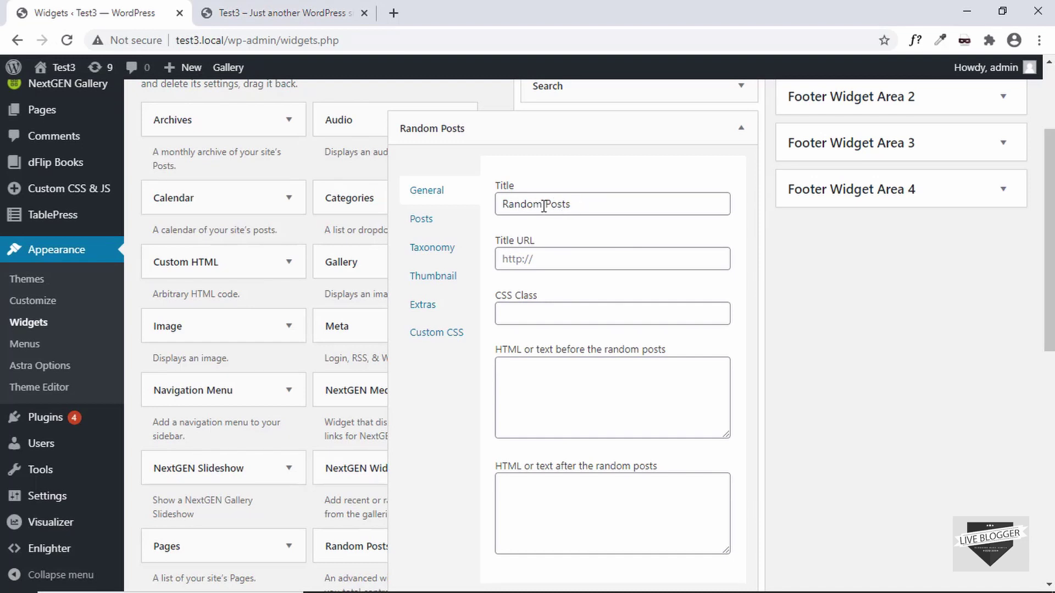
triple_click(582, 203)
click(606, 214)
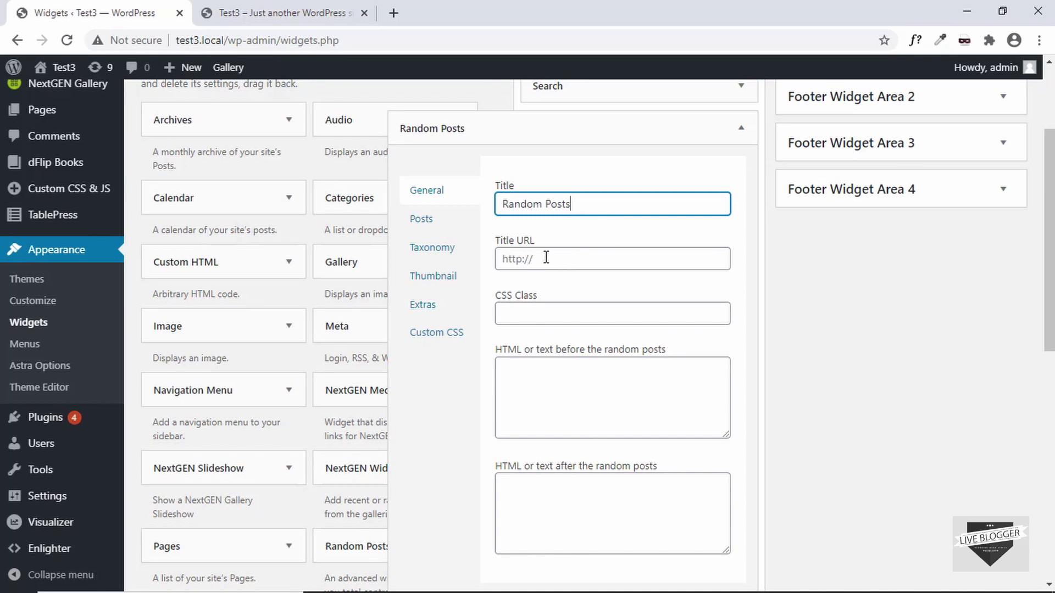
click(561, 313)
scroll(574, 400, down, 2)
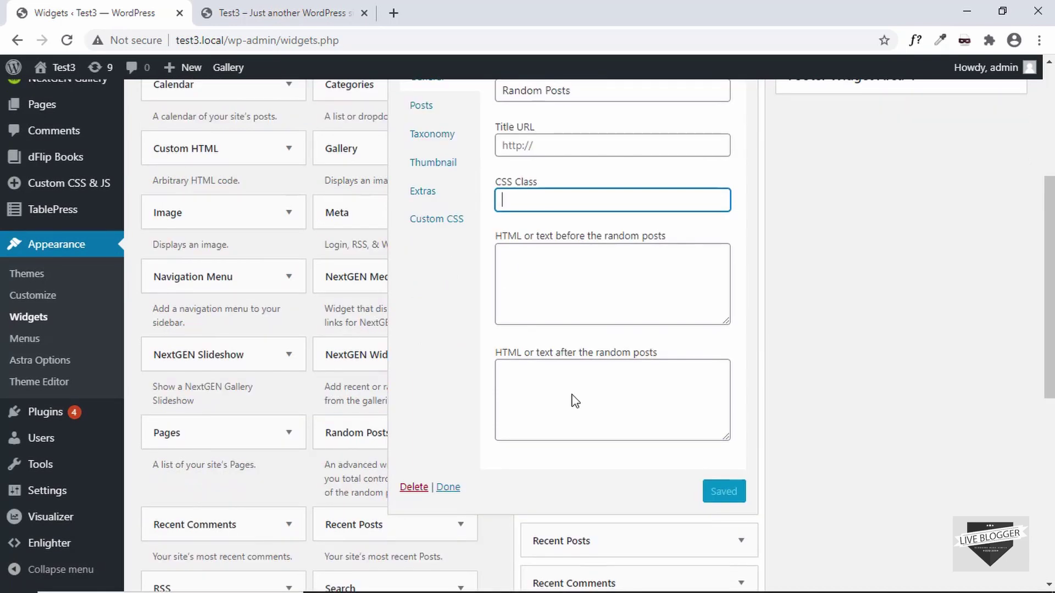
- Look over the widget fields for HTML or text before and after the random posts
scroll(574, 399, up, 1)
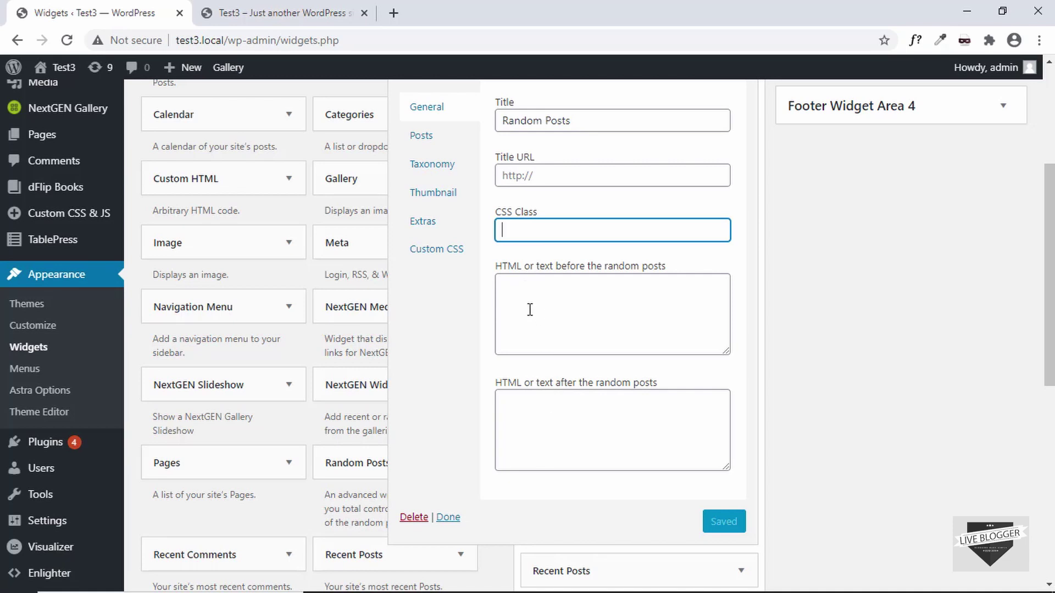
scroll(530, 310, up, 1)
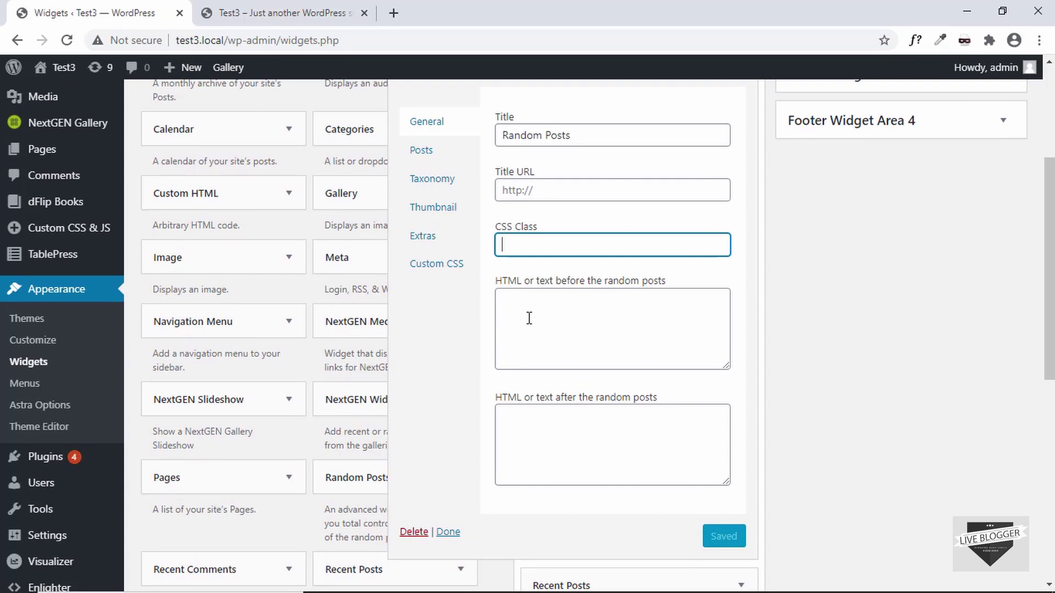
click(598, 320)
scroll(593, 327, up, 2)
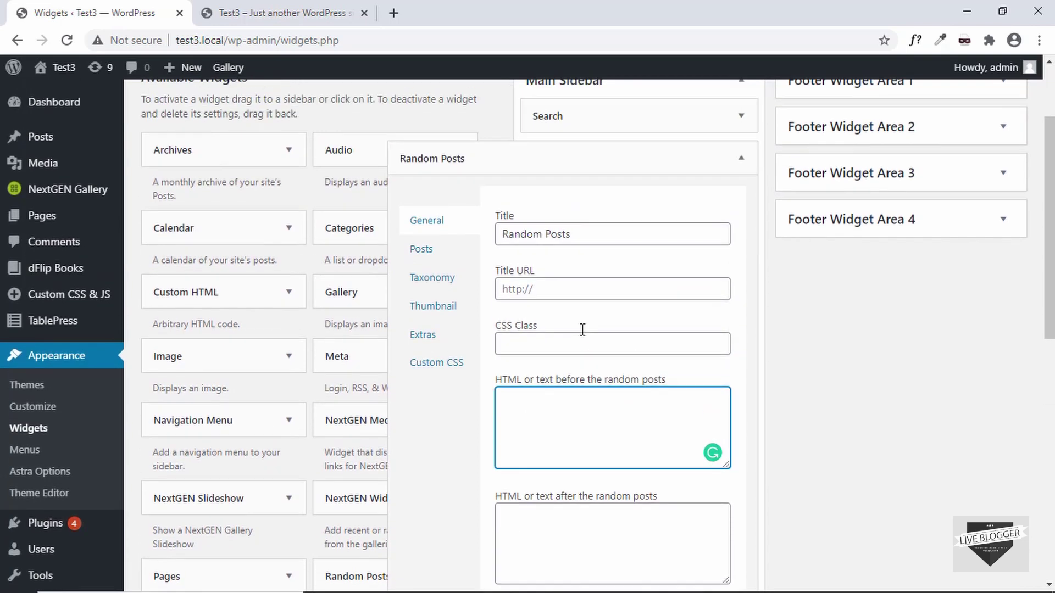
- Review the widget's Posts settings for ignoring sticky posts, number of posts to show and offset
click(431, 256)
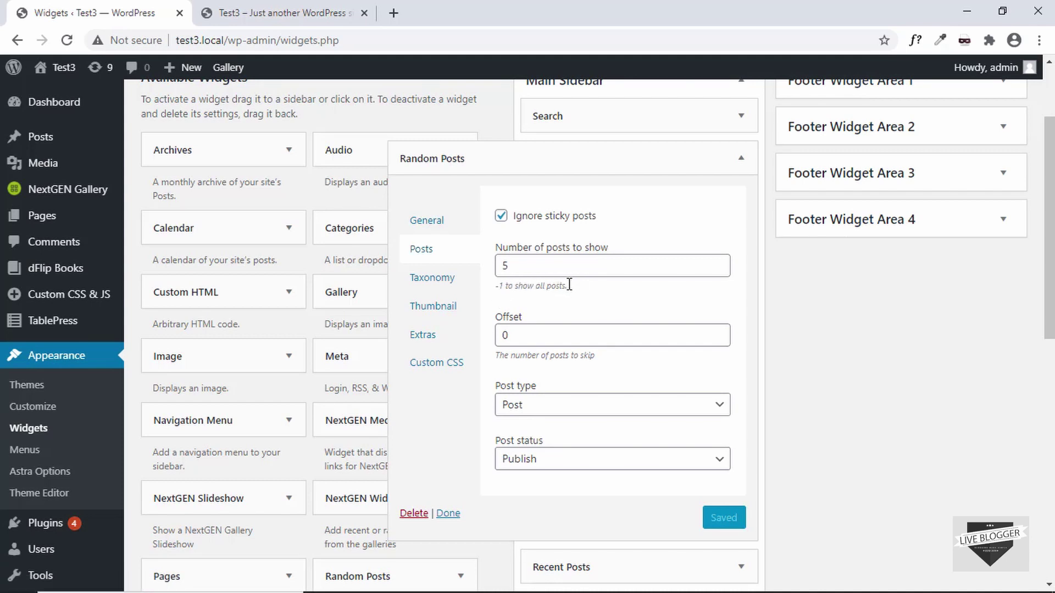
drag(573, 290, 504, 290)
click(687, 315)
scroll(593, 308, down, 1)
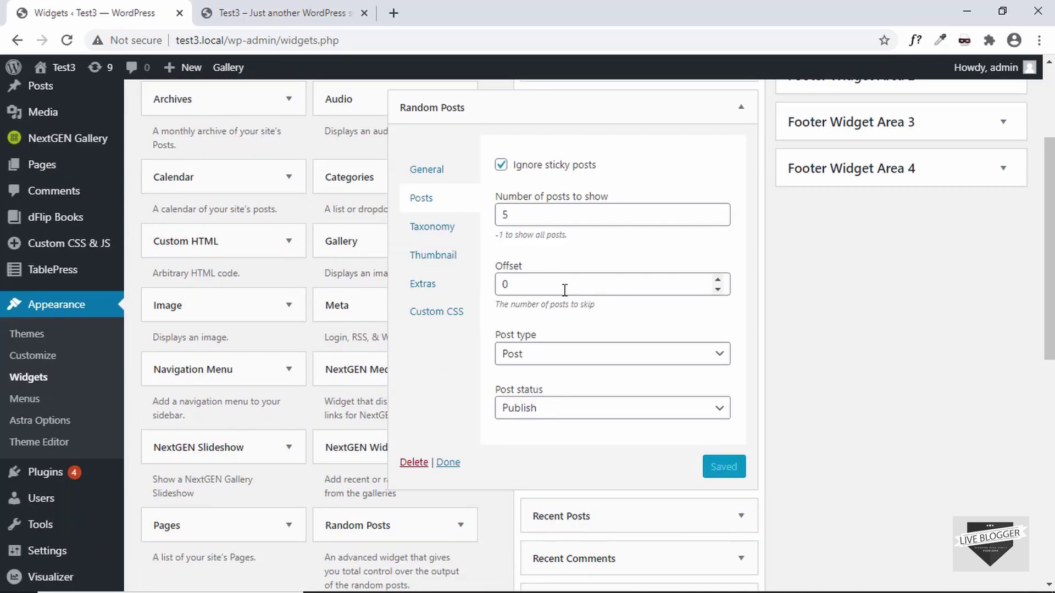
scroll(571, 313, down, 1)
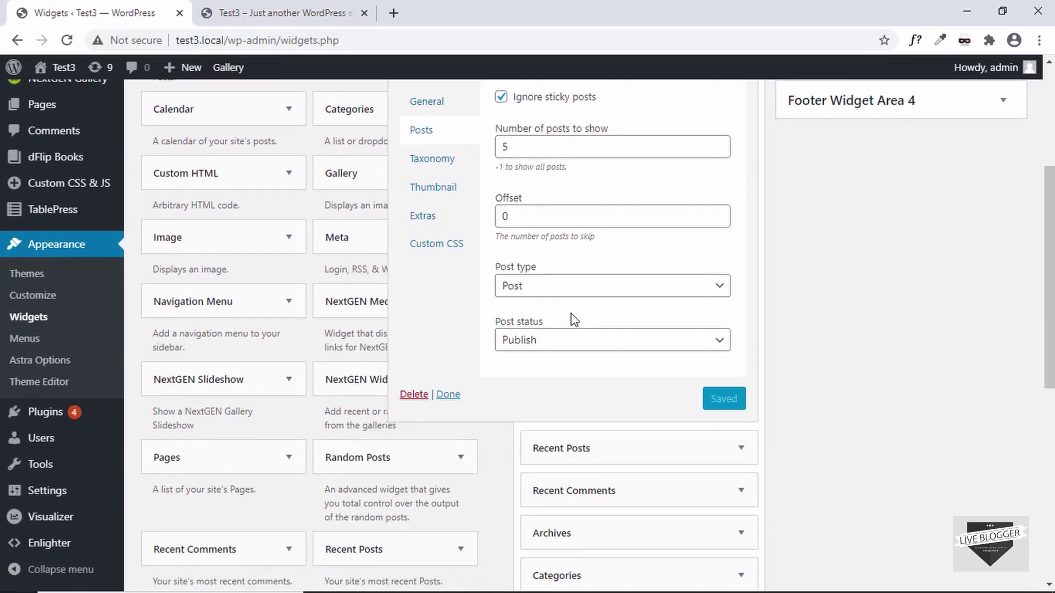
- Inspect the post type and post status choices, keeping Post and Publish, and view the widget's taxonomy limits
click(566, 290)
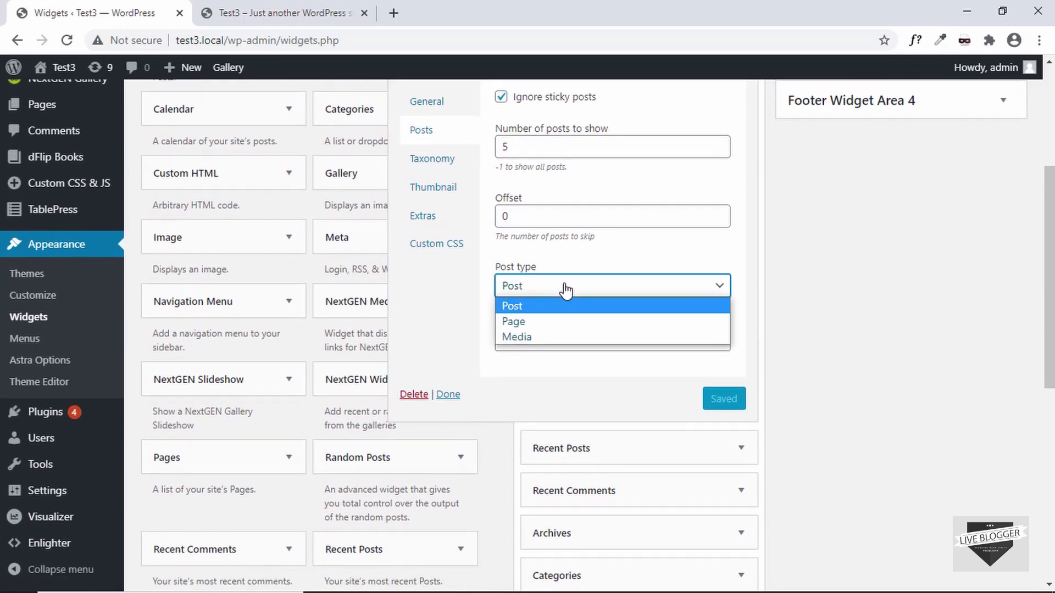
click(562, 307)
click(569, 342)
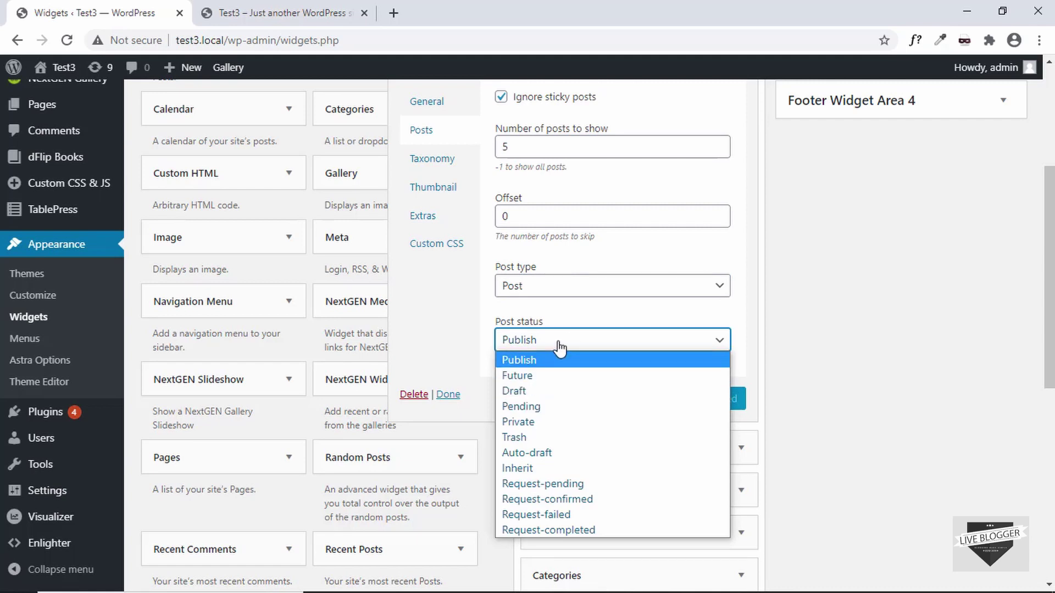
click(558, 361)
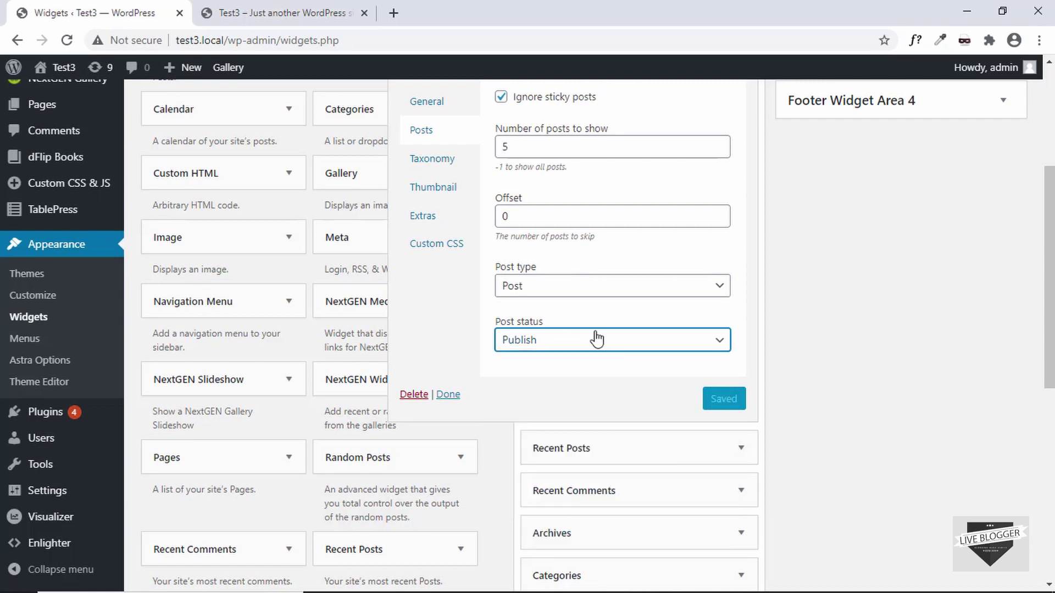
scroll(596, 339, up, 2)
click(432, 232)
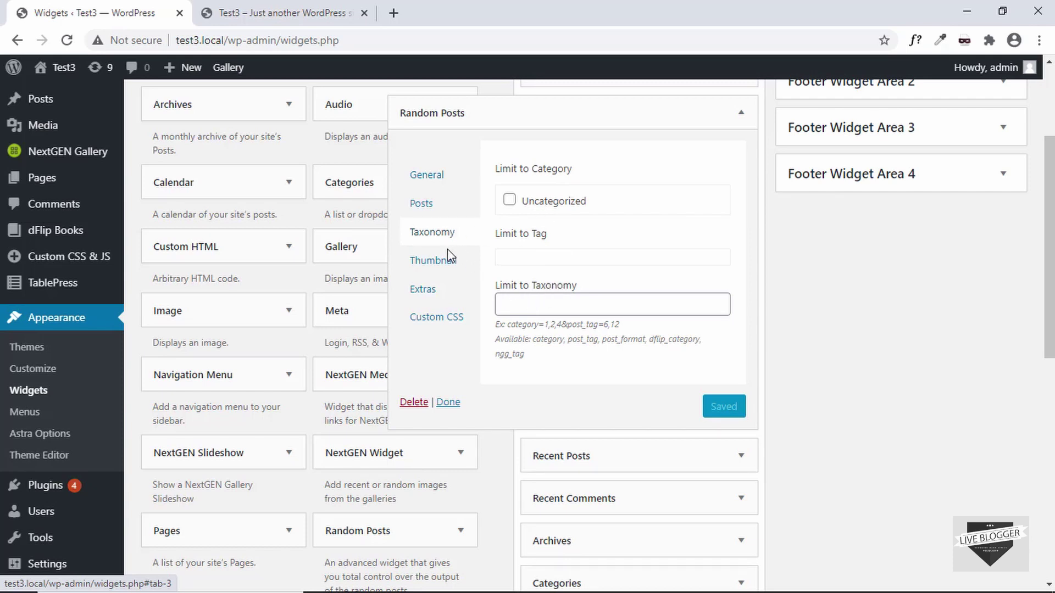
- Enable thumbnail display with Left alignment for the Random Posts widget, save it and check the reloaded homepage
click(434, 264)
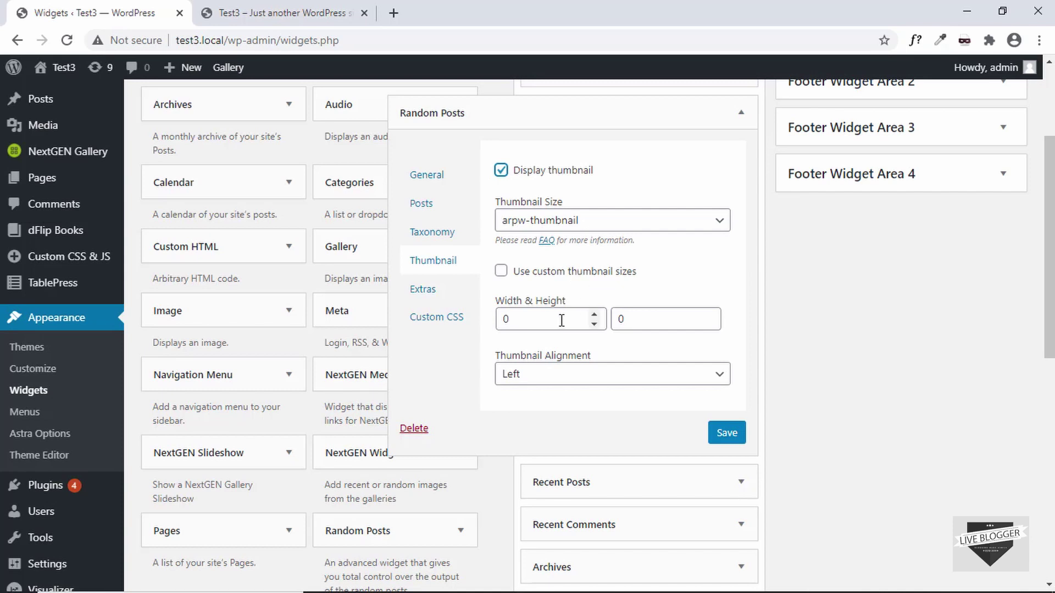
click(569, 379)
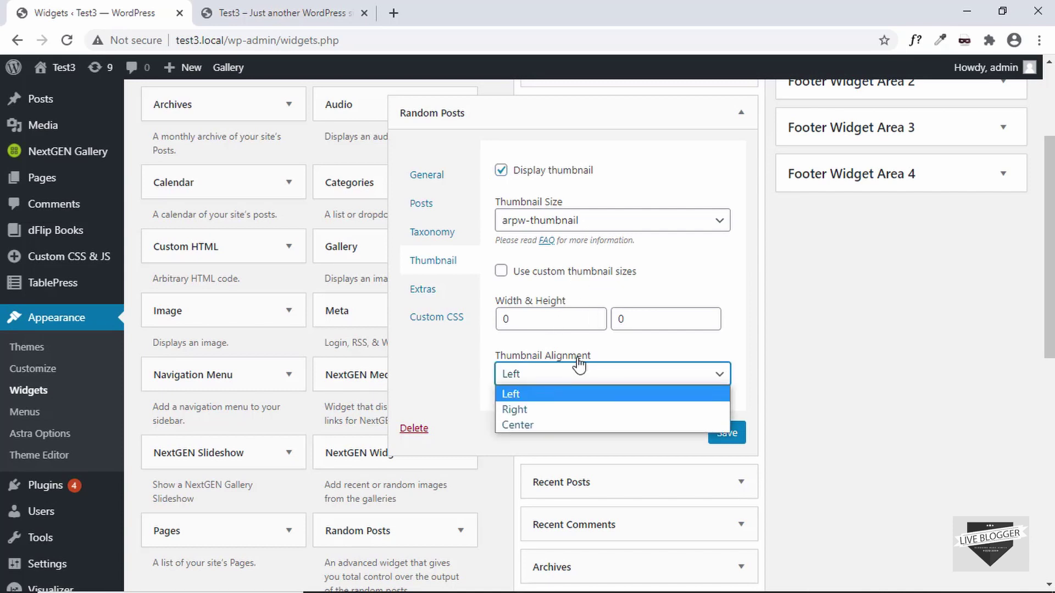
click(589, 355)
click(581, 375)
click(606, 360)
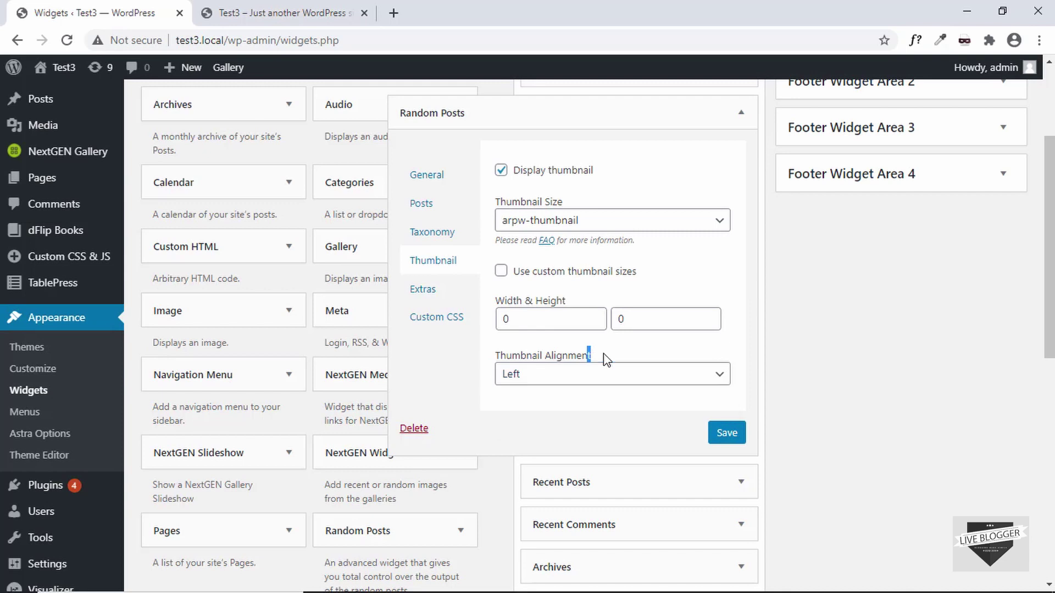
click(715, 435)
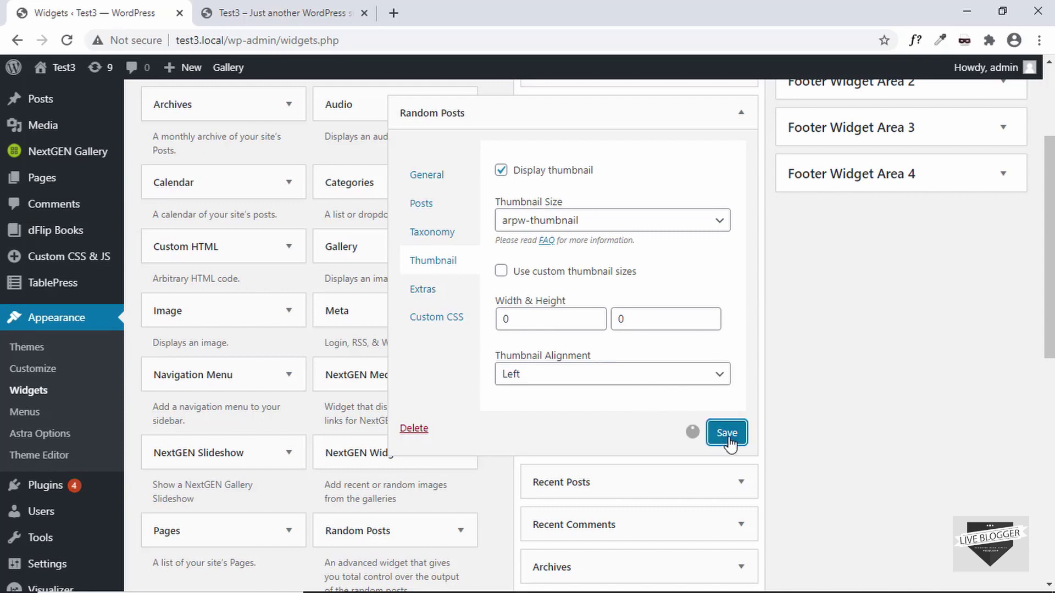
click(320, 13)
key(F5)
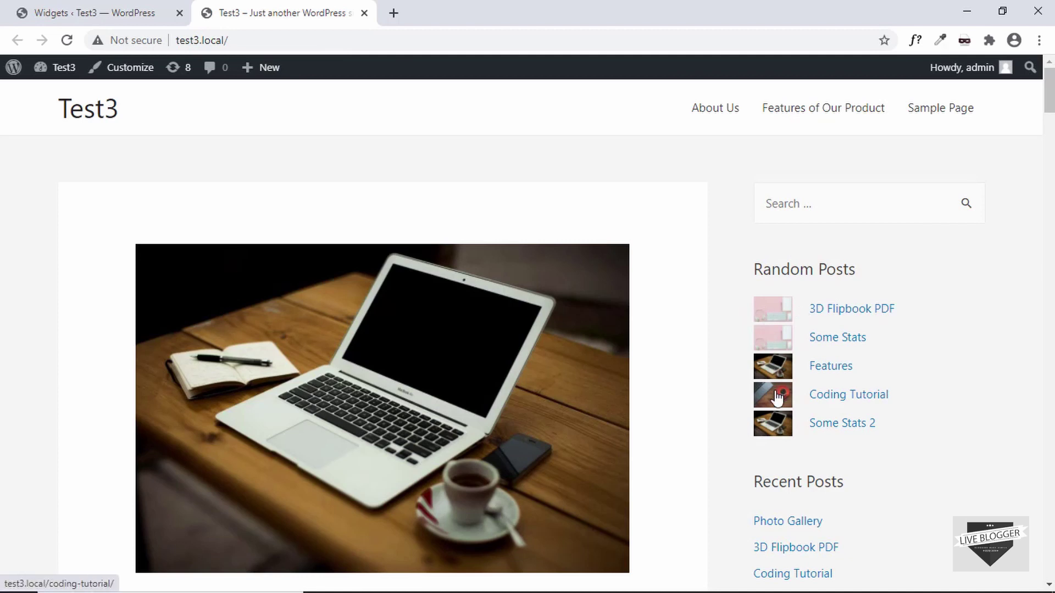
- Try the medium thumbnail size: save the widget and examine the Random Posts list on the reloaded homepage
click(130, 11)
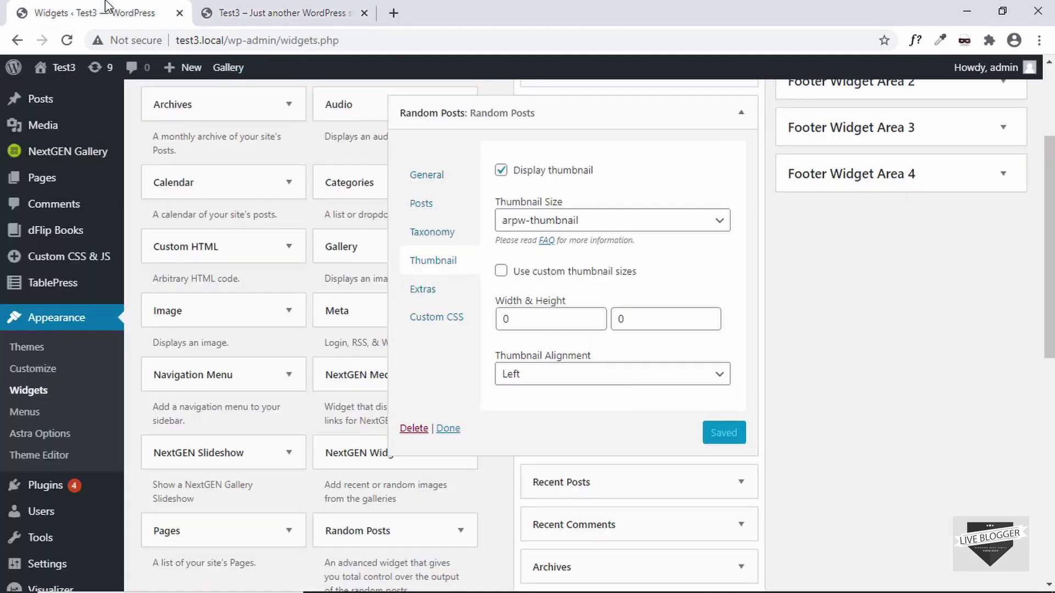
click(614, 220)
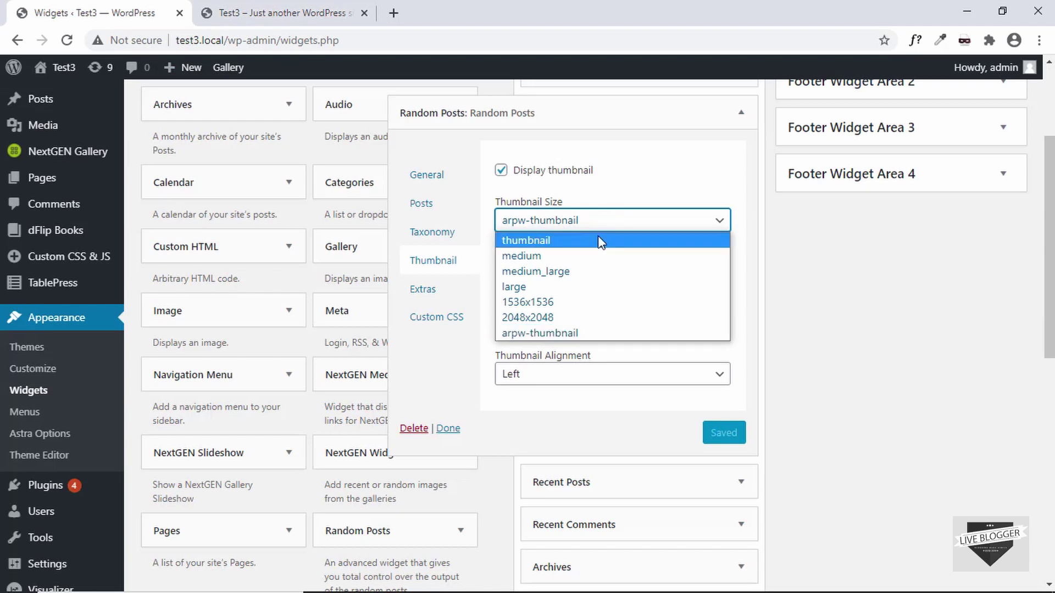
click(575, 257)
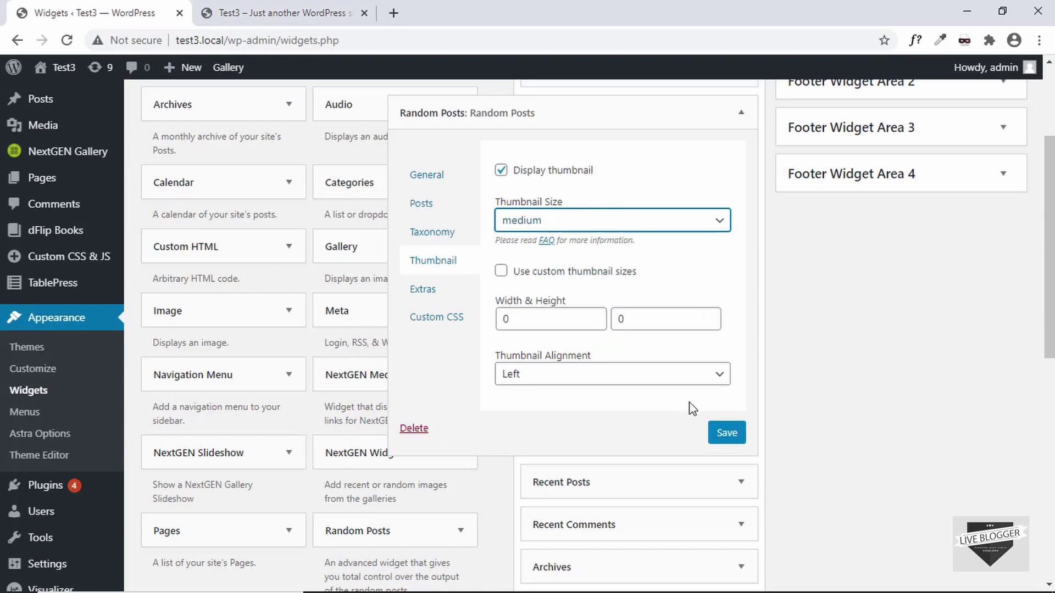
click(724, 433)
click(282, 13)
click(306, 41)
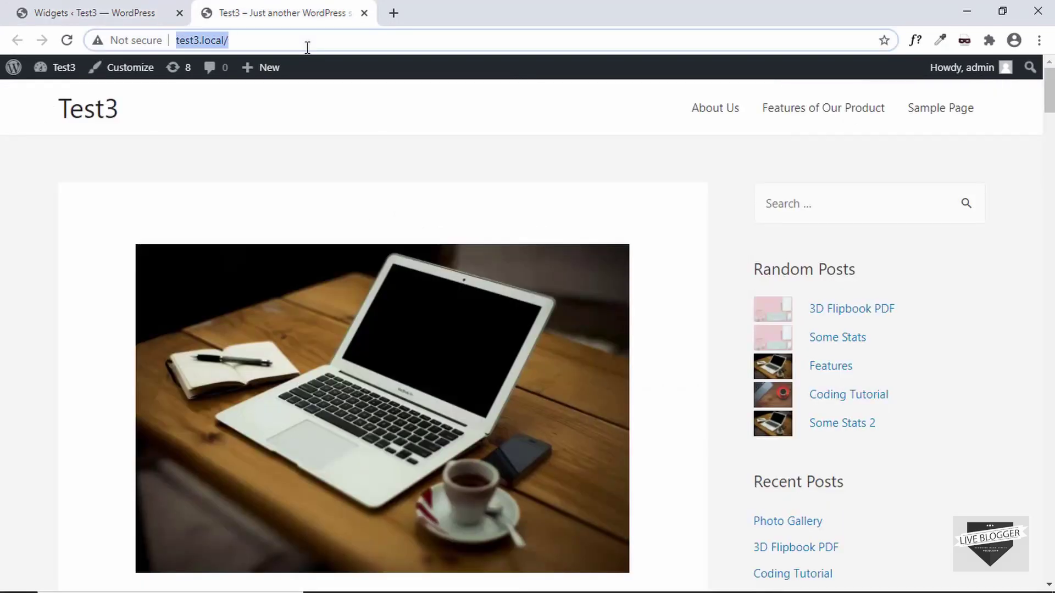
key(Return)
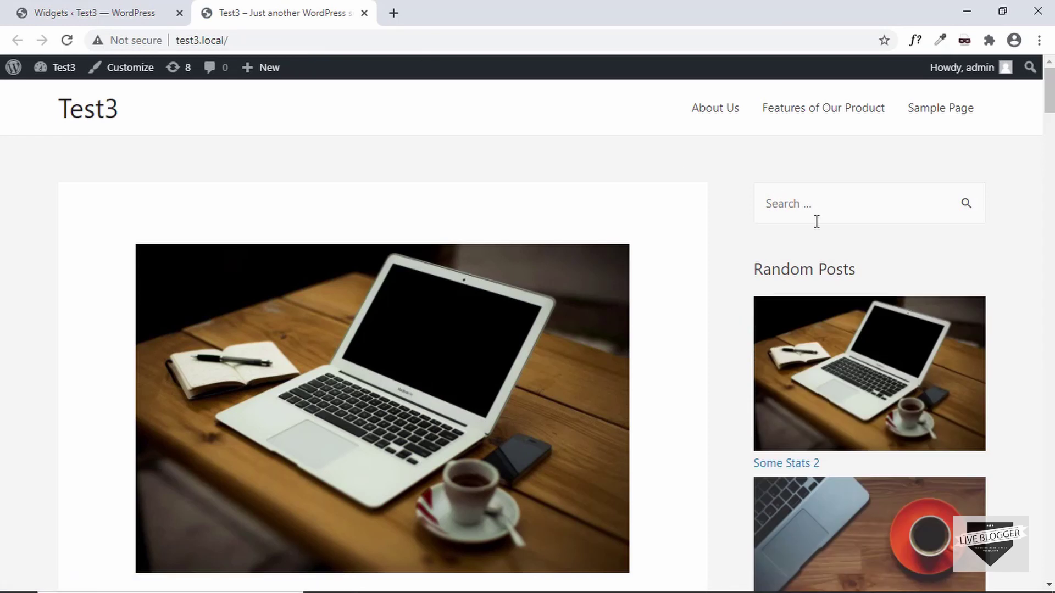
scroll(855, 328, down, 6)
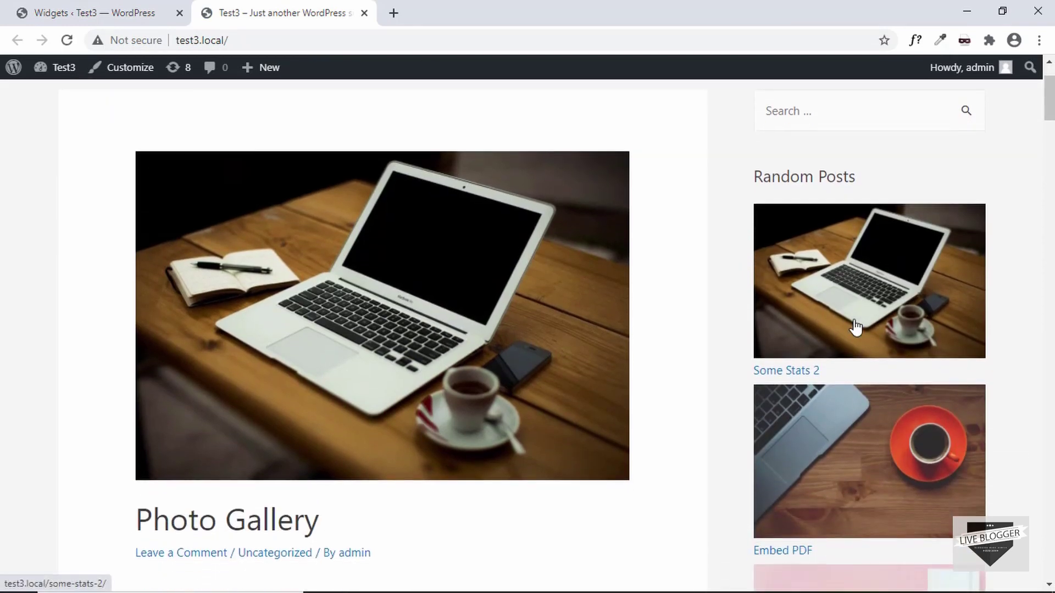
scroll(855, 328, down, 5)
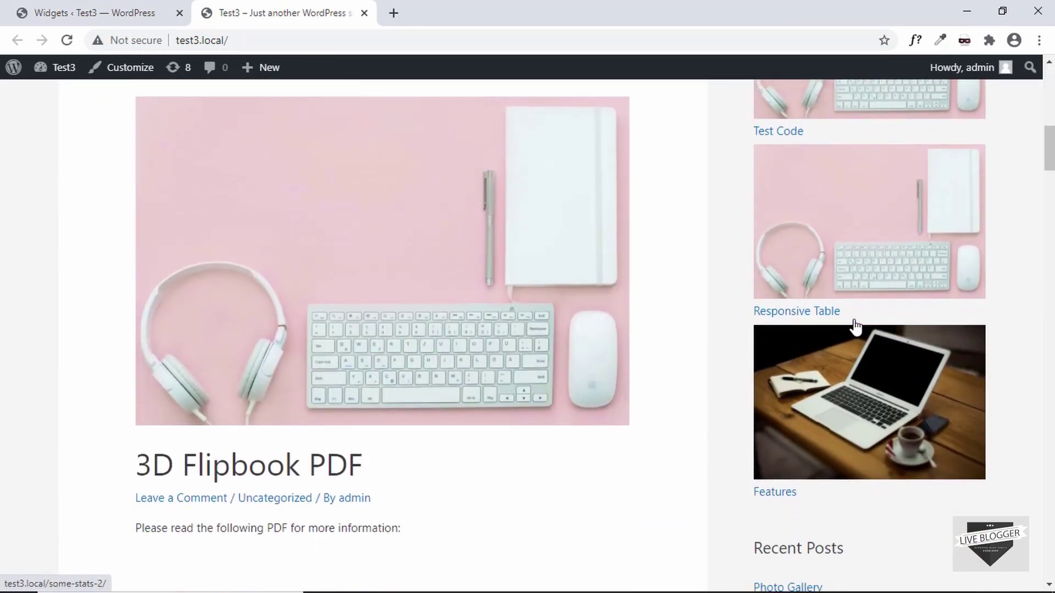
- Set the widget's thumbnail size back to arpw-thumbnail and save it
click(88, 11)
click(556, 220)
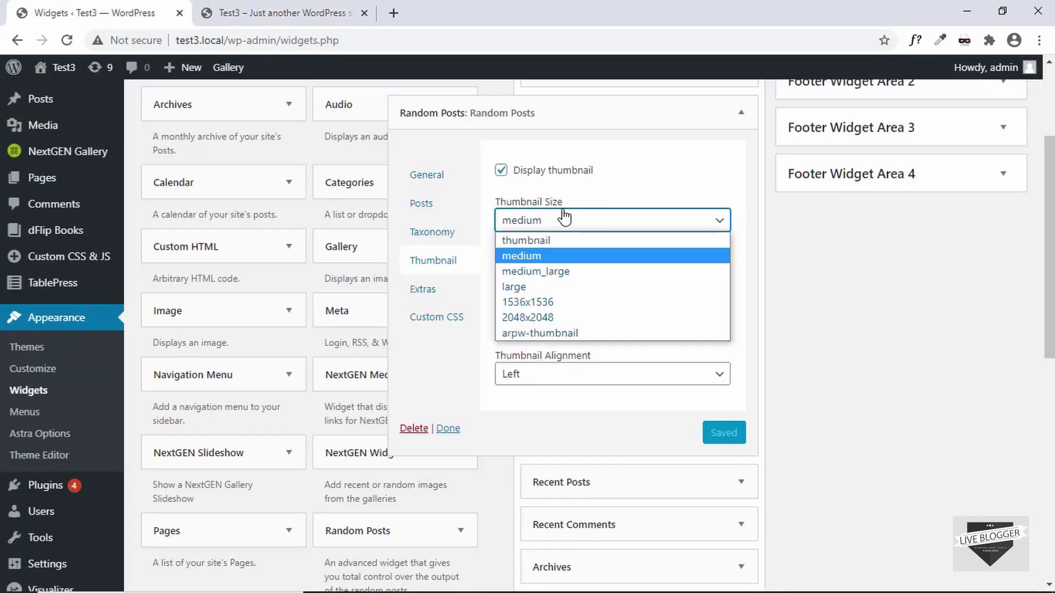
click(563, 220)
click(574, 220)
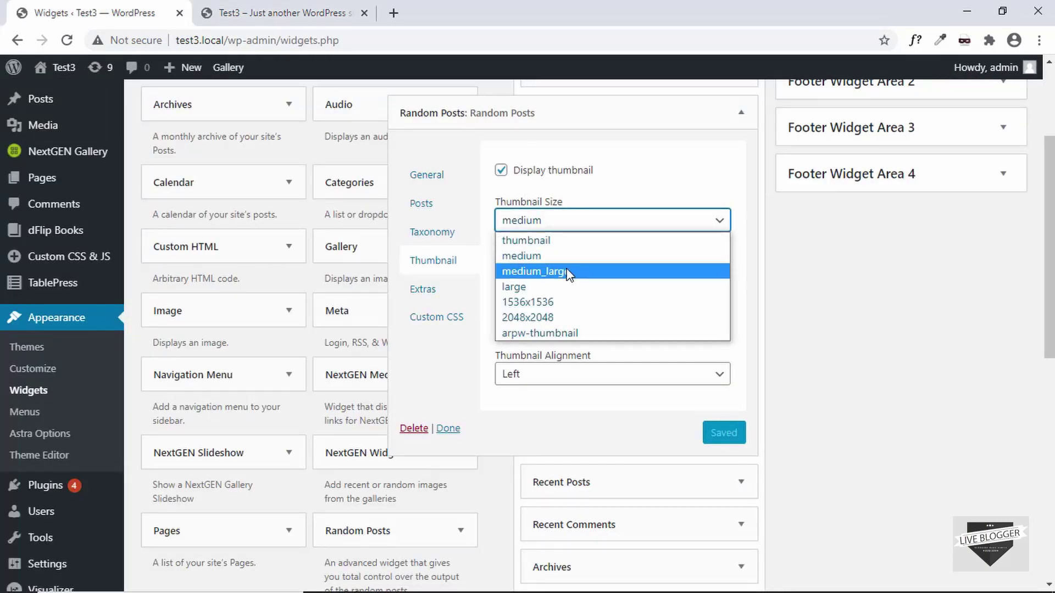
click(566, 334)
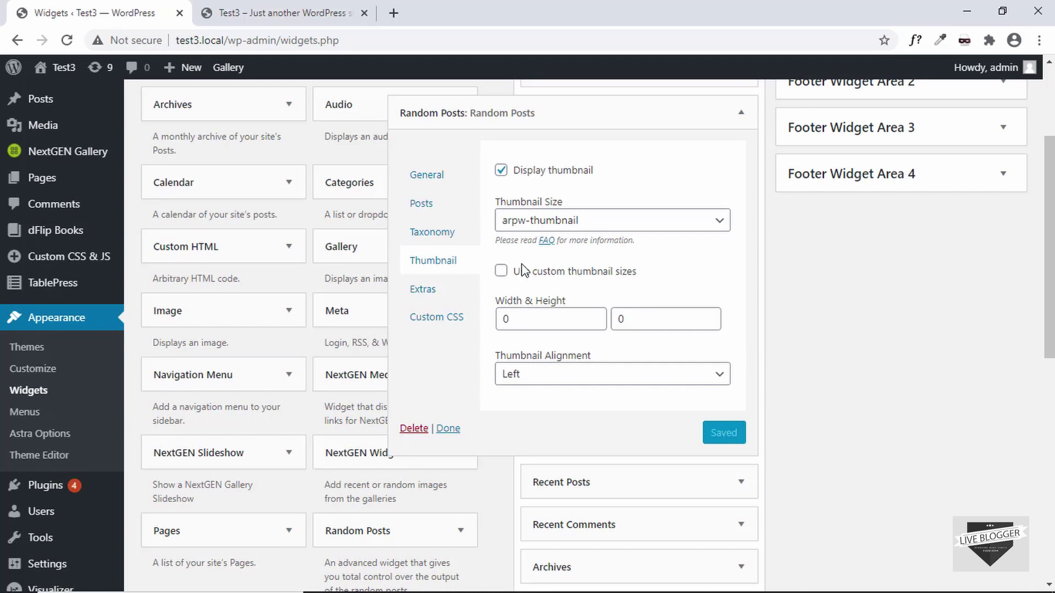
- Enable Display excerpt and Display Date in the widget's Extras settings and save the widget
click(426, 291)
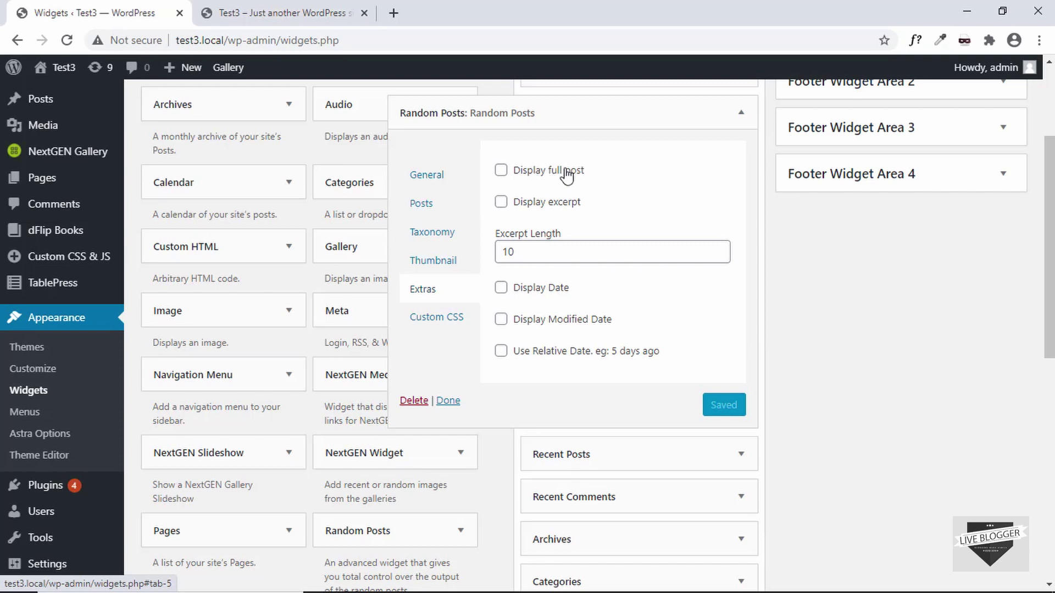
click(554, 209)
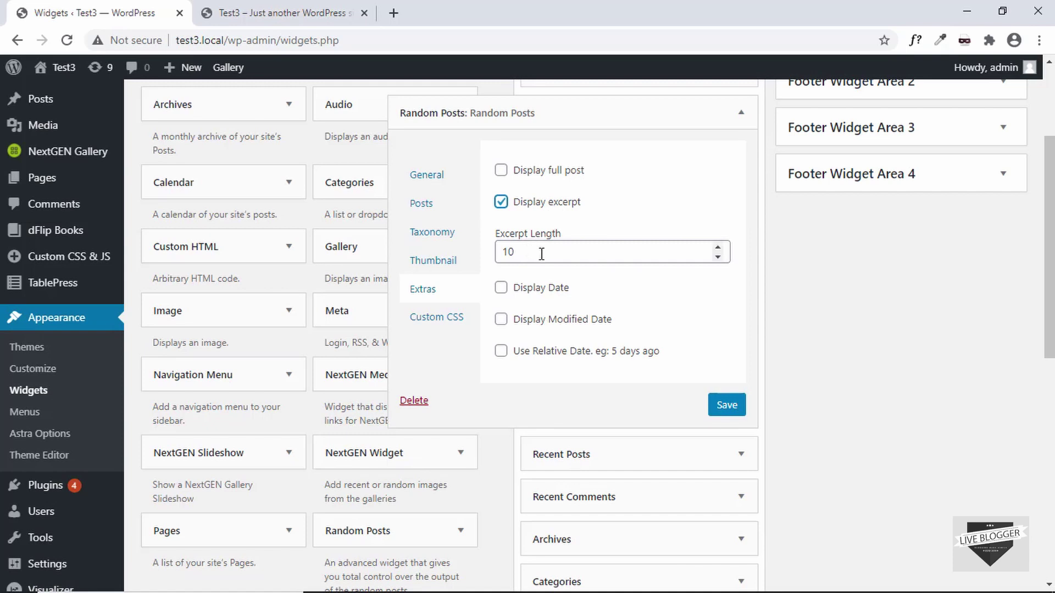
scroll(537, 301, down, 1)
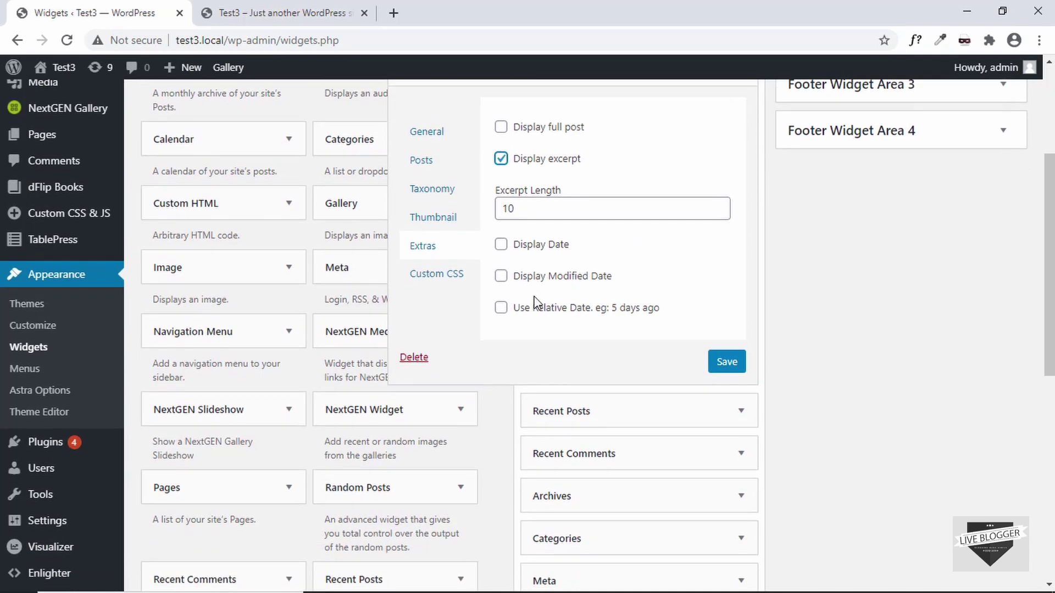
click(543, 245)
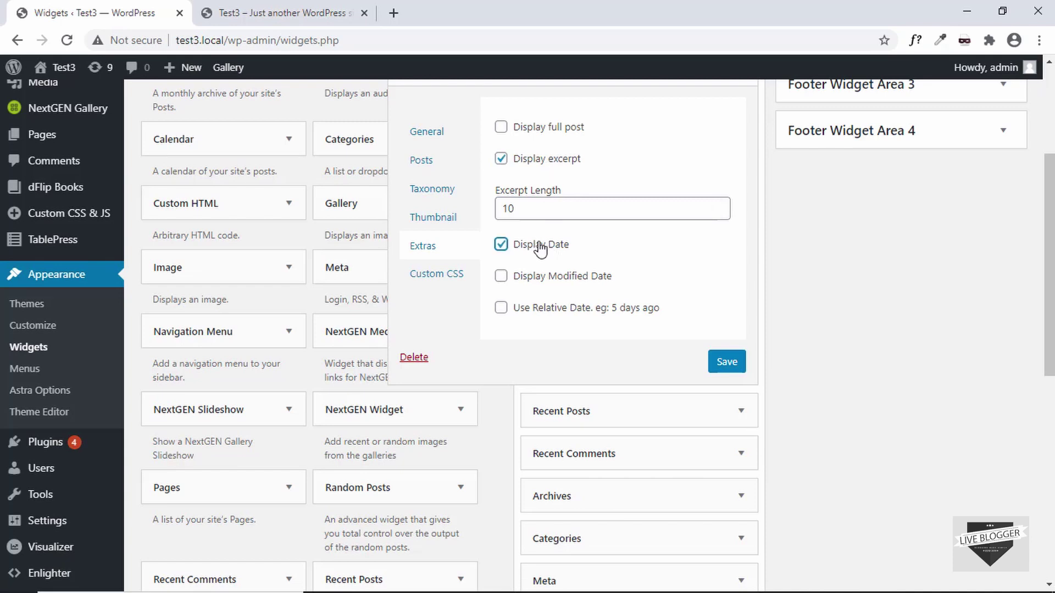
click(726, 362)
- Reload the homepage and check the excerpts and dates in the sidebar's Random Posts list
key(ctrl+Tab)
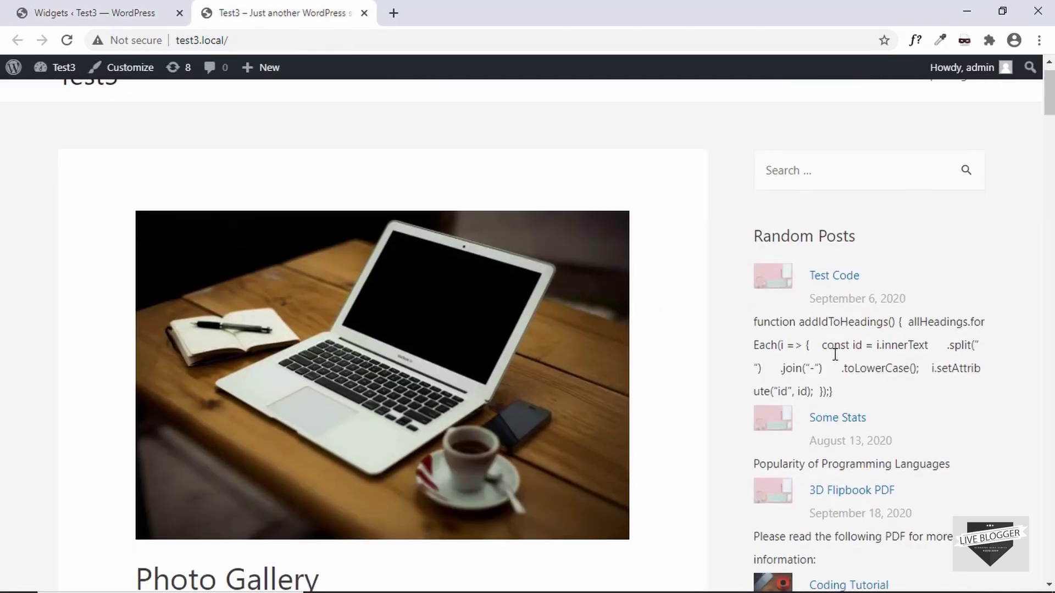
scroll(811, 343, down, 1)
scroll(827, 329, up, 2)
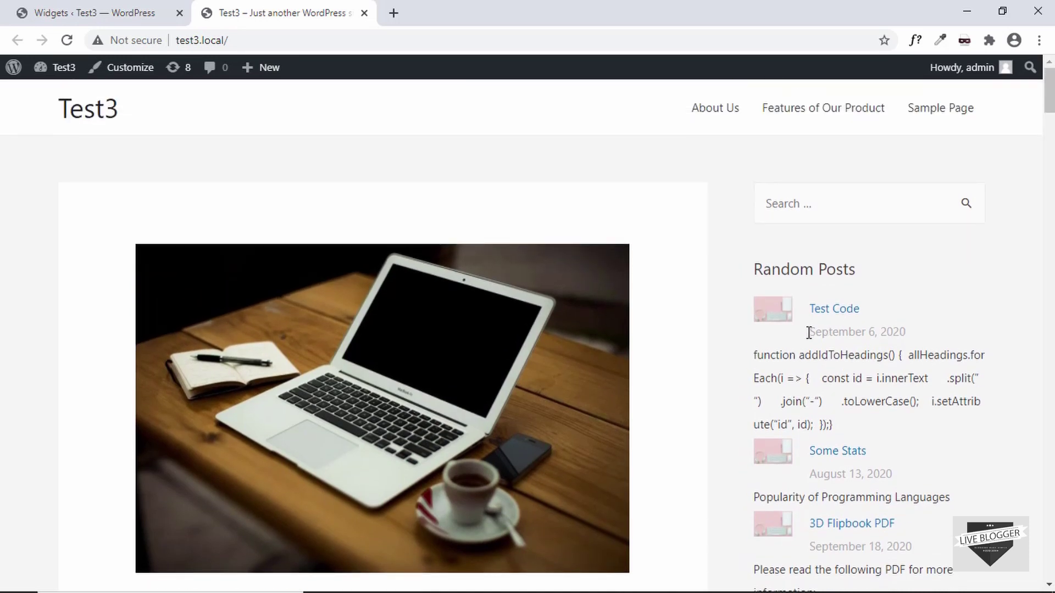
scroll(872, 390, down, 1)
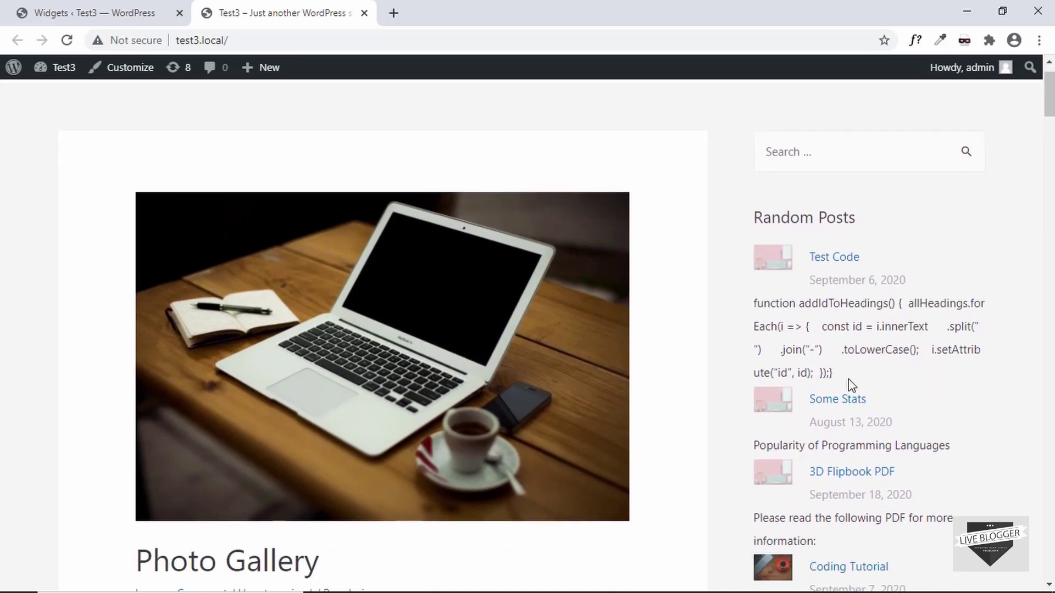
scroll(796, 369, up, 1)
- Enable relative dates for the Random Posts widget, save it and reload the homepage
click(83, 9)
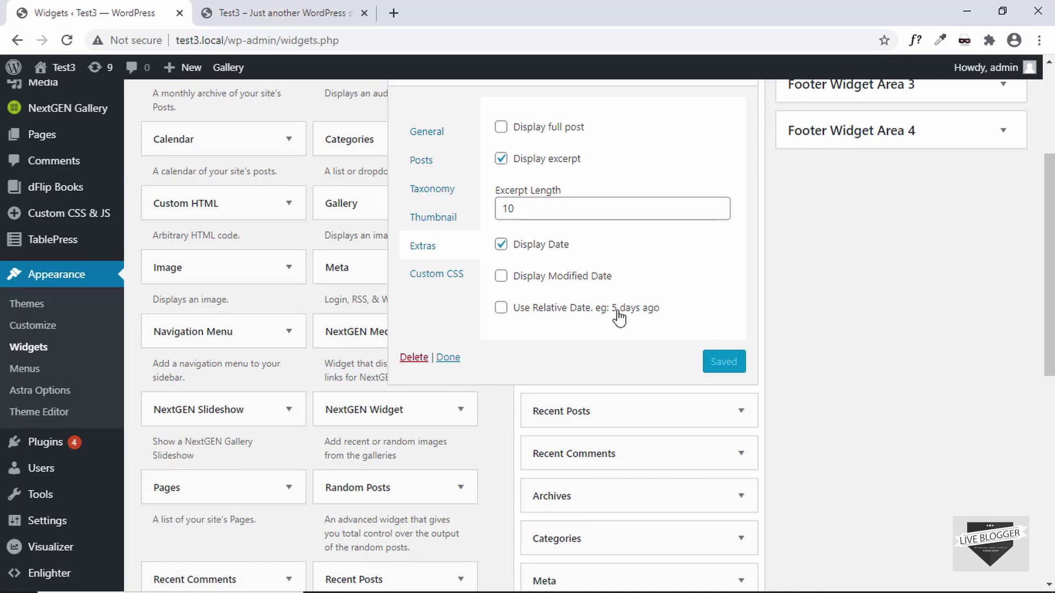
click(589, 309)
click(731, 362)
click(277, 13)
click(285, 41)
key(Return)
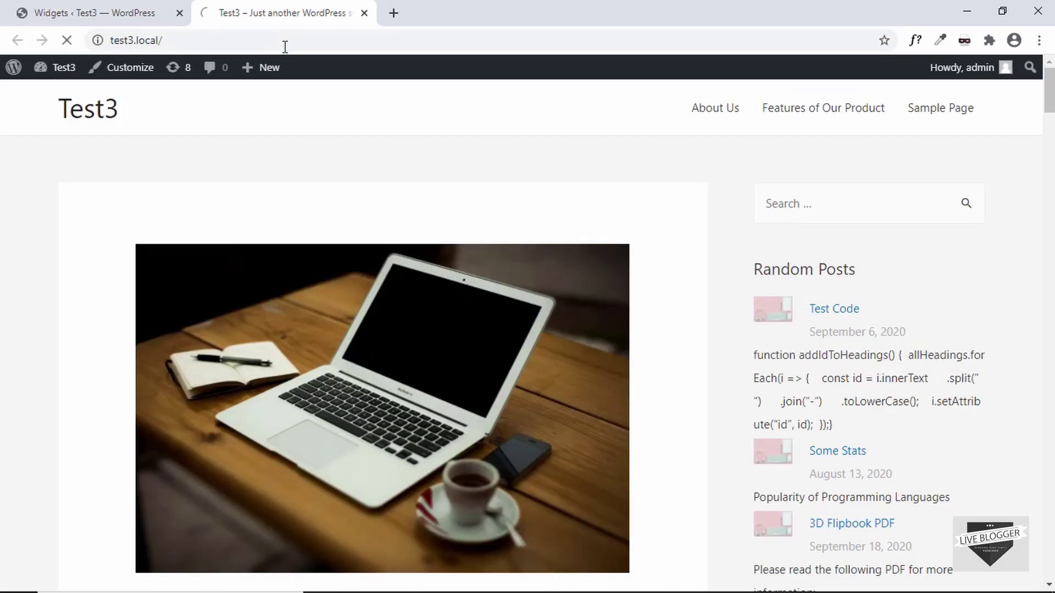
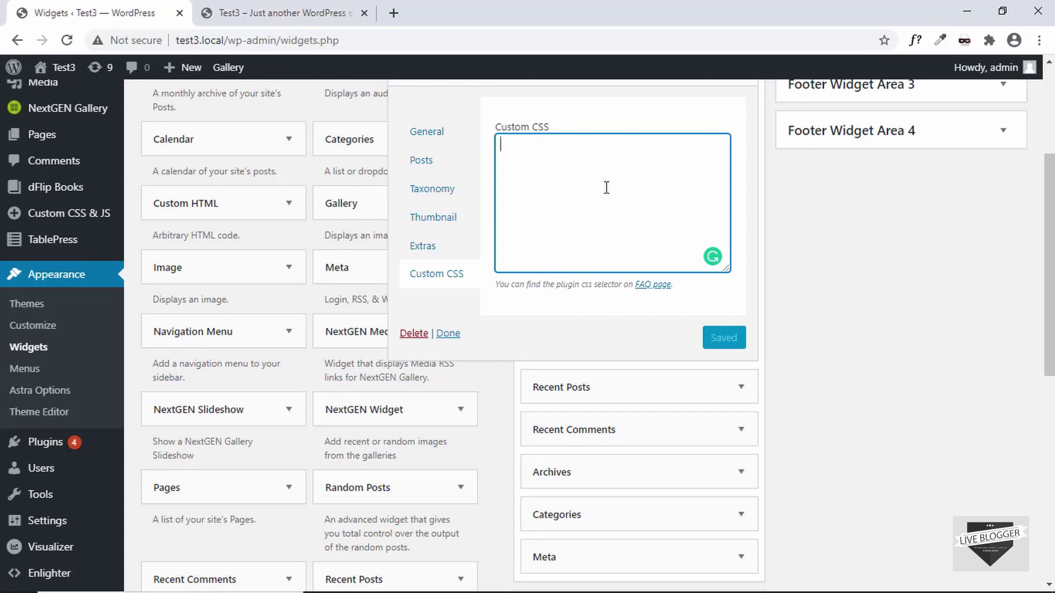
- Open the plugin's FAQ page and read the CSS selectors listed under "How to add custom style?"
click(658, 290)
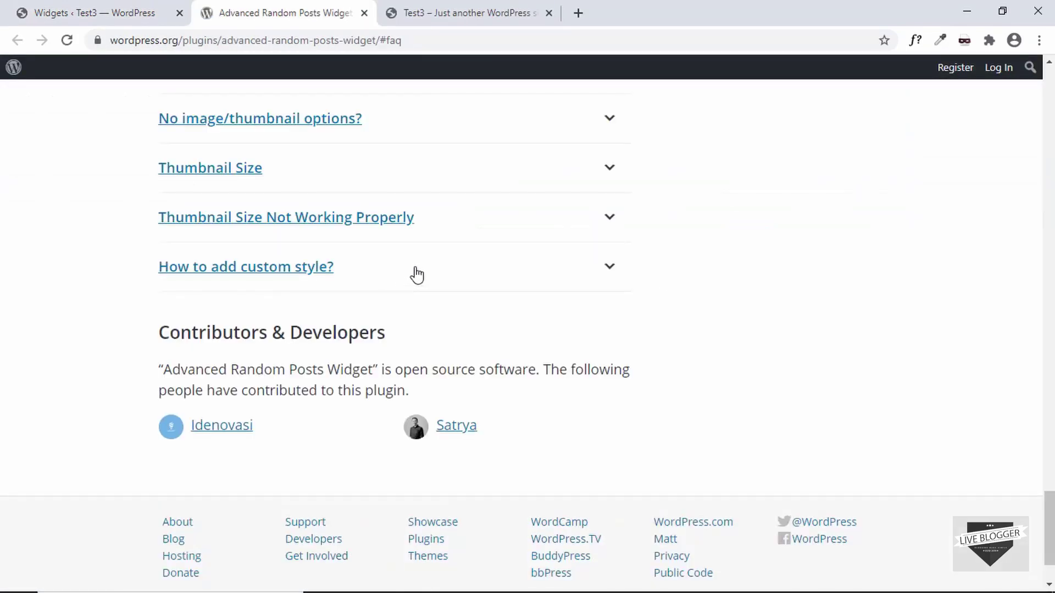
click(419, 273)
scroll(419, 272, down, 5)
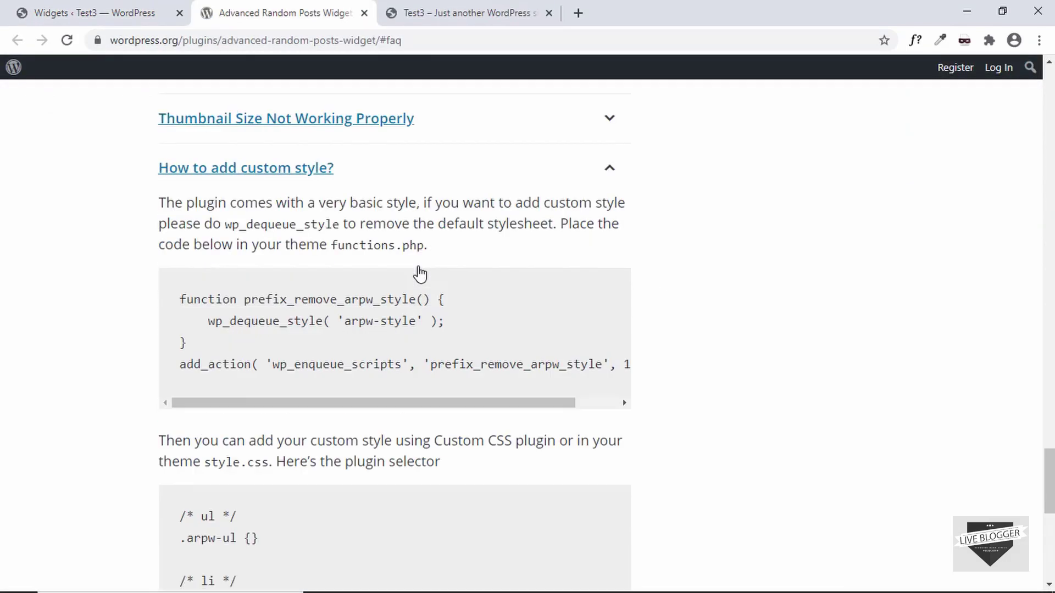
scroll(420, 272, down, 3)
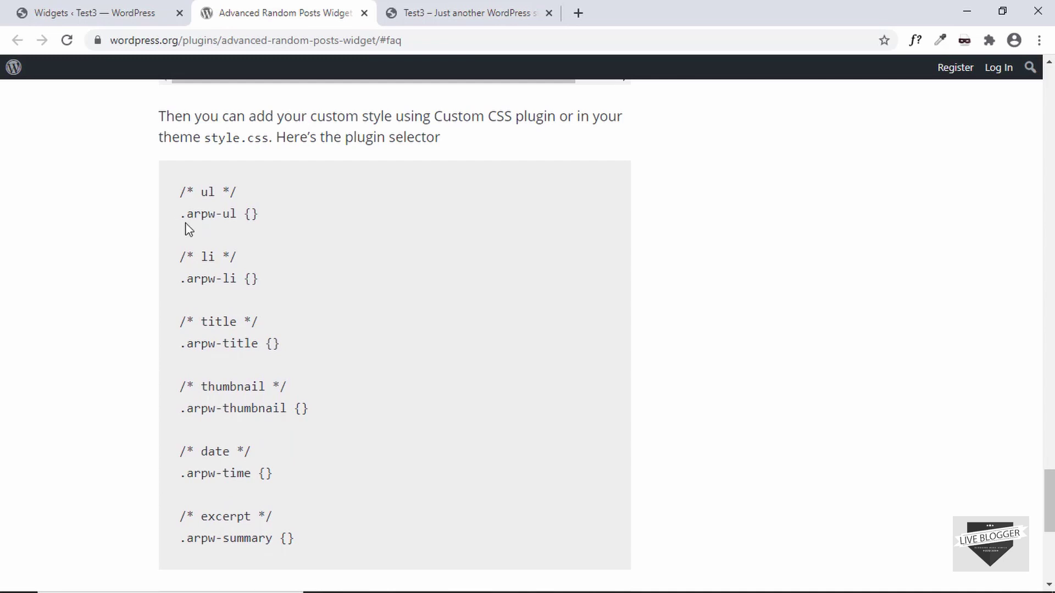
drag(184, 219, 269, 219)
drag(171, 283, 273, 291)
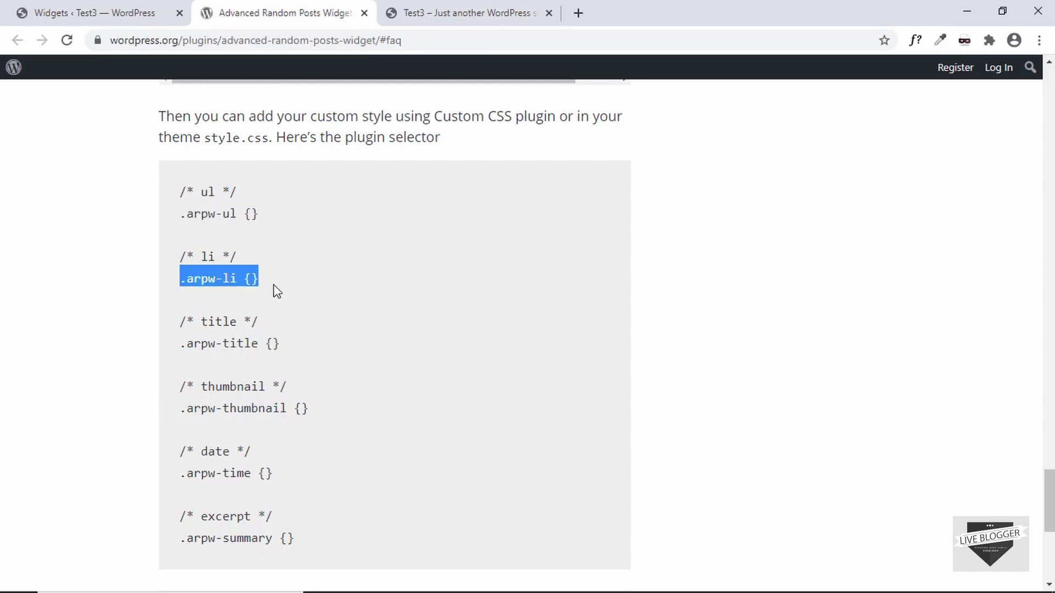
scroll(242, 332, down, 3)
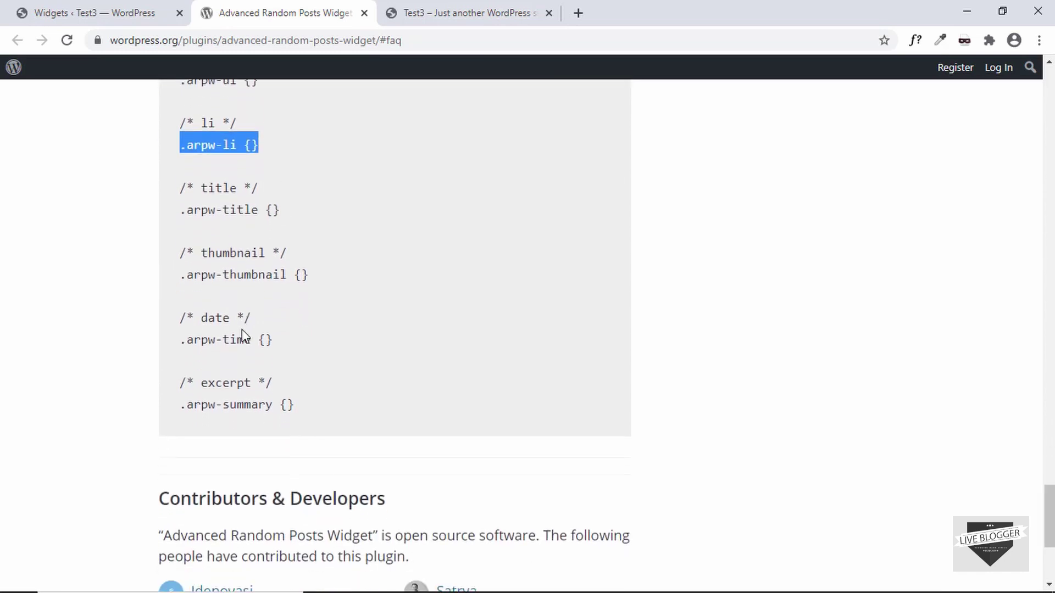
scroll(241, 336, up, 3)
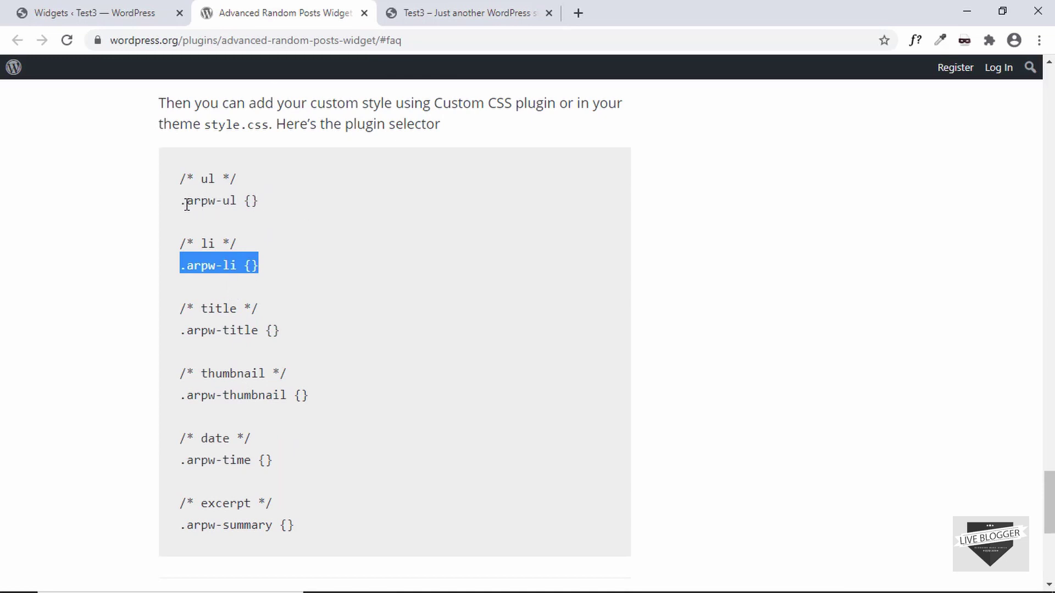
- Copy the .arpw-ul {} selector from the FAQ into the Random Posts widget's Custom CSS field
drag(180, 205, 278, 207)
key(ctrl+c)
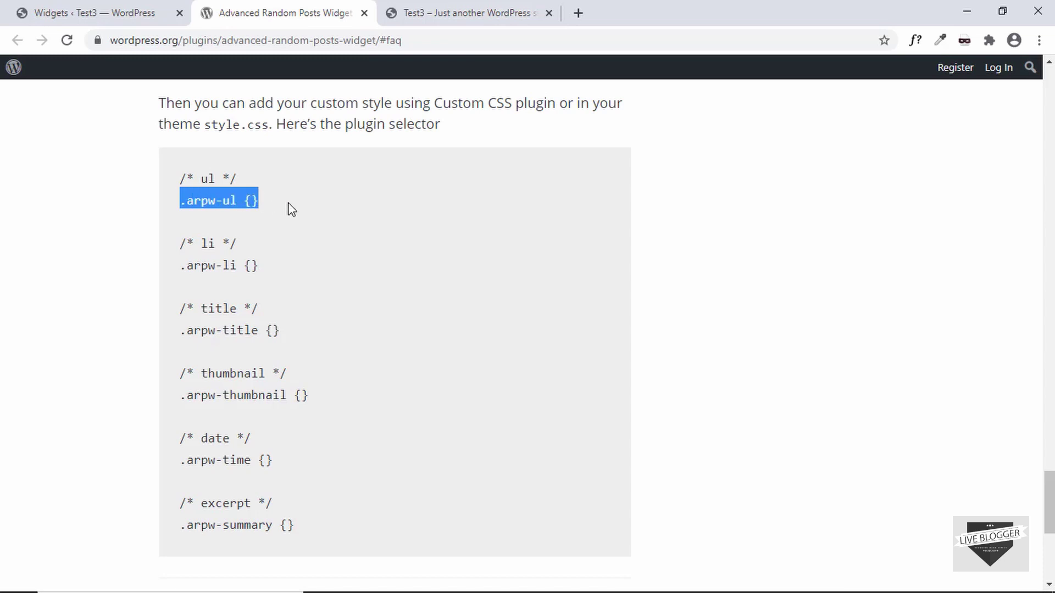
click(134, 8)
click(646, 154)
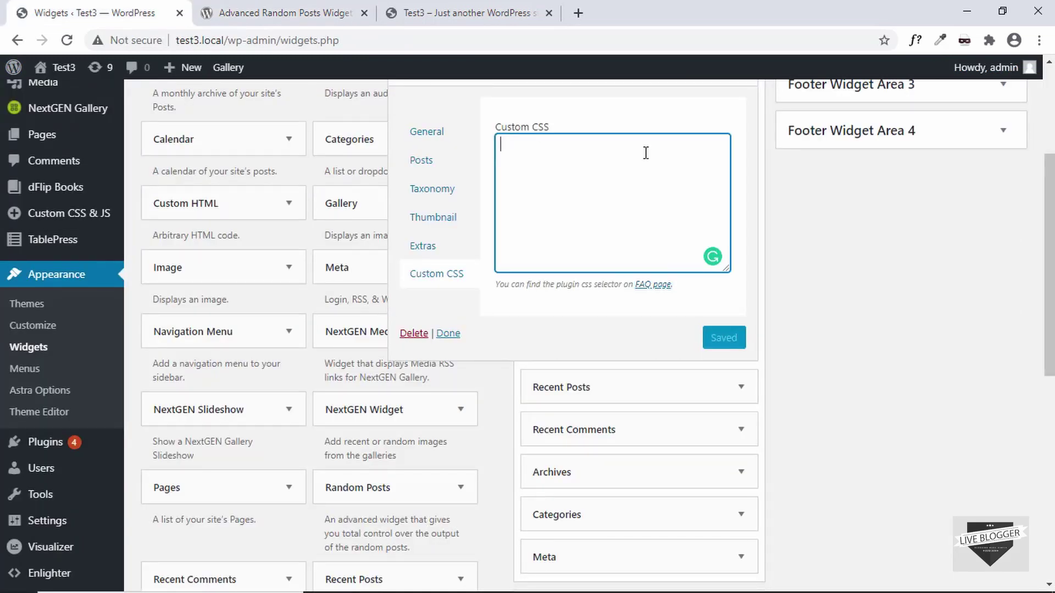
key(ctrl+v)
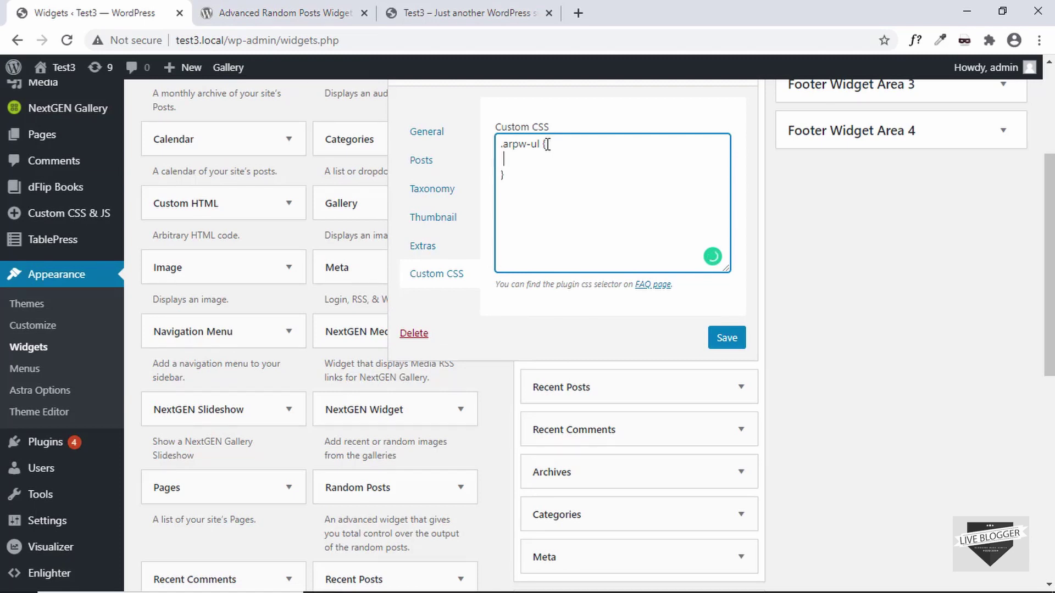
- Reload the homepage and examine how the Random Posts list looks before any custom styling is saved
click(467, 13)
click(462, 40)
key(Return)
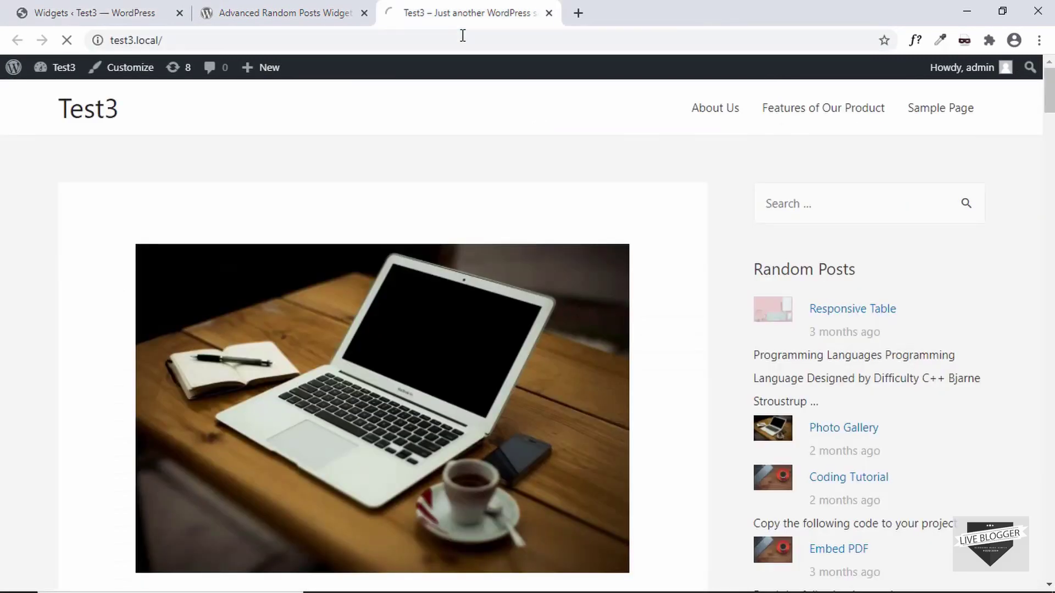
scroll(990, 292, down, 1)
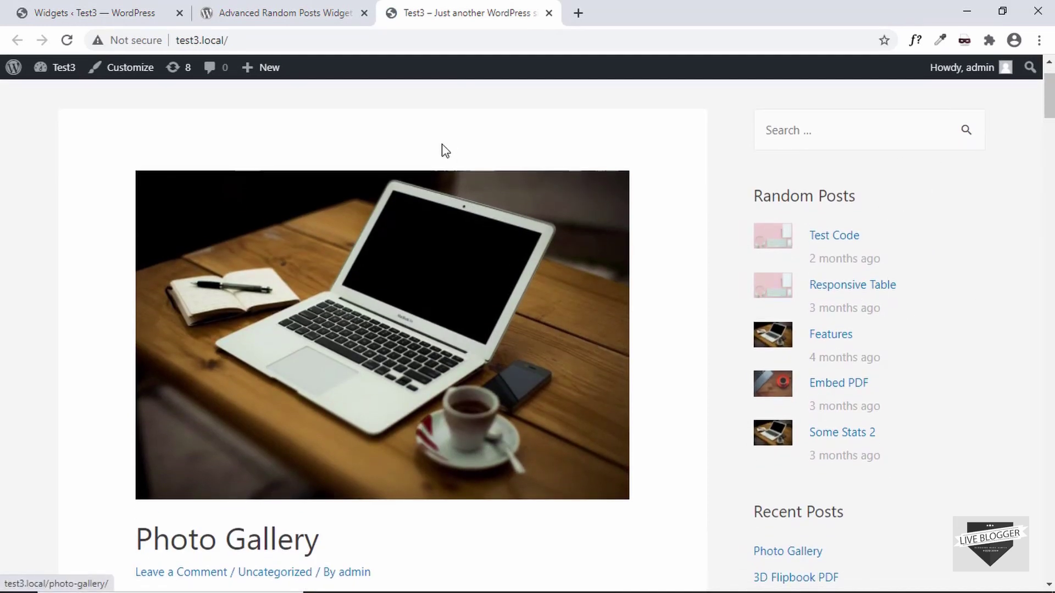
- Add background: #fff and padding: 8px 32px to the .arpw-ul rule in the widget's Custom CSS and save the widget
click(98, 6)
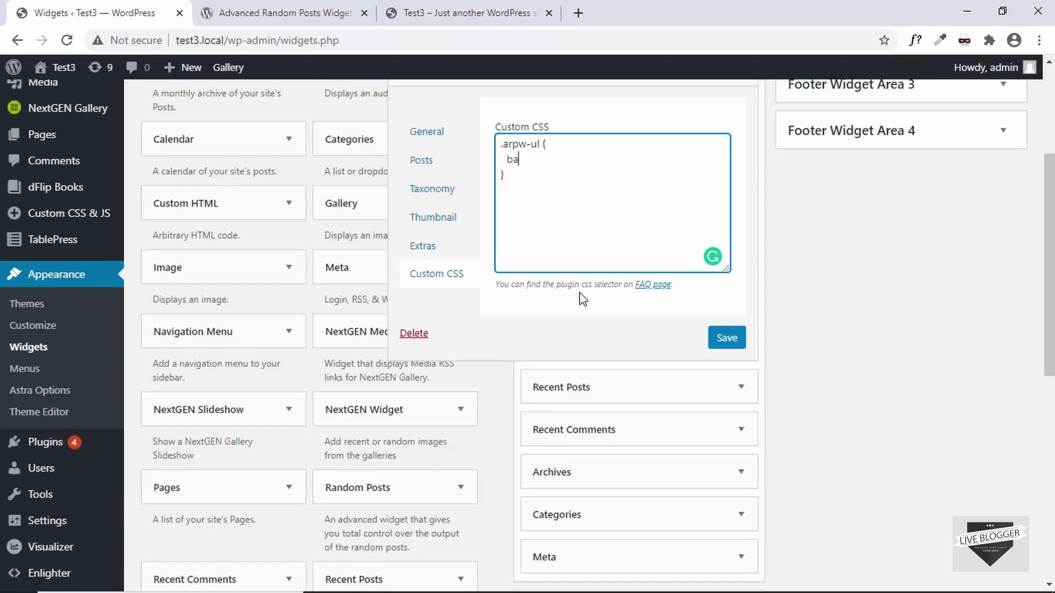
text(round: #fff;   p)
text(addin)
text(g: 8px 32px;)
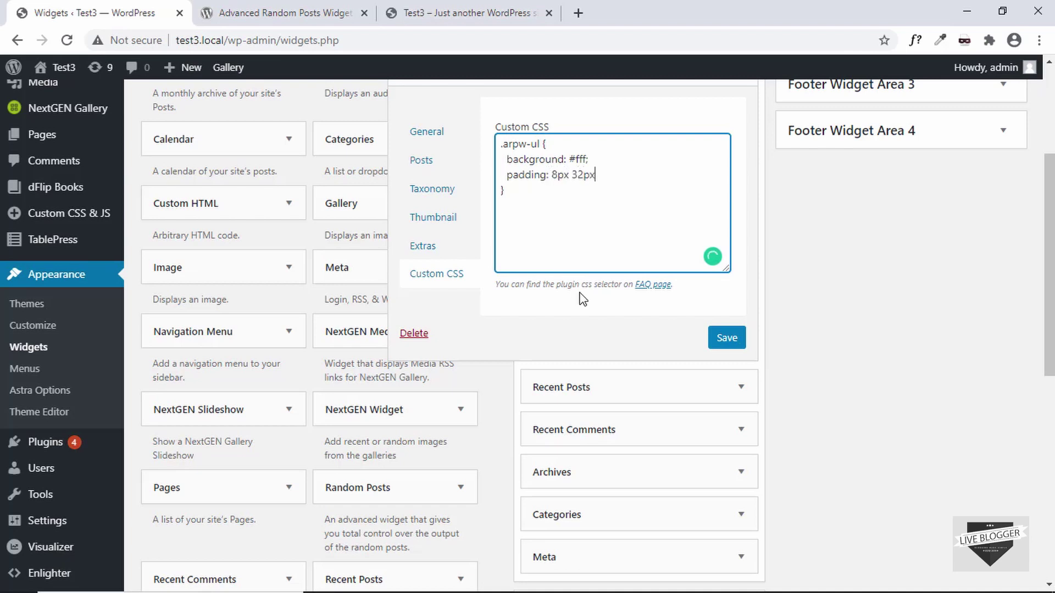
click(726, 339)
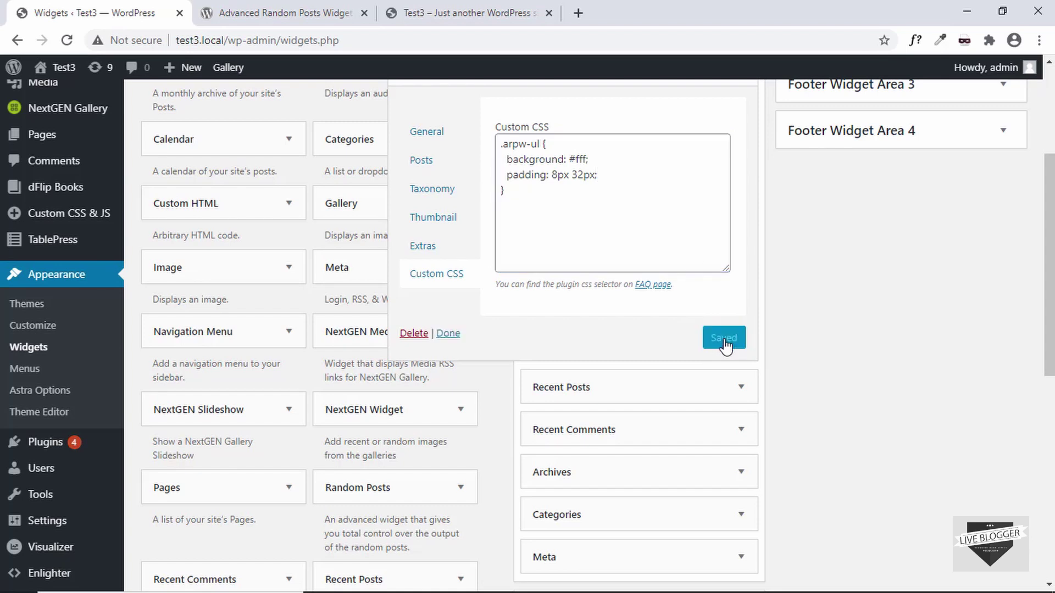
- Reload the homepage and check the custom background and padding on the Random Posts list
click(426, 12)
click(419, 42)
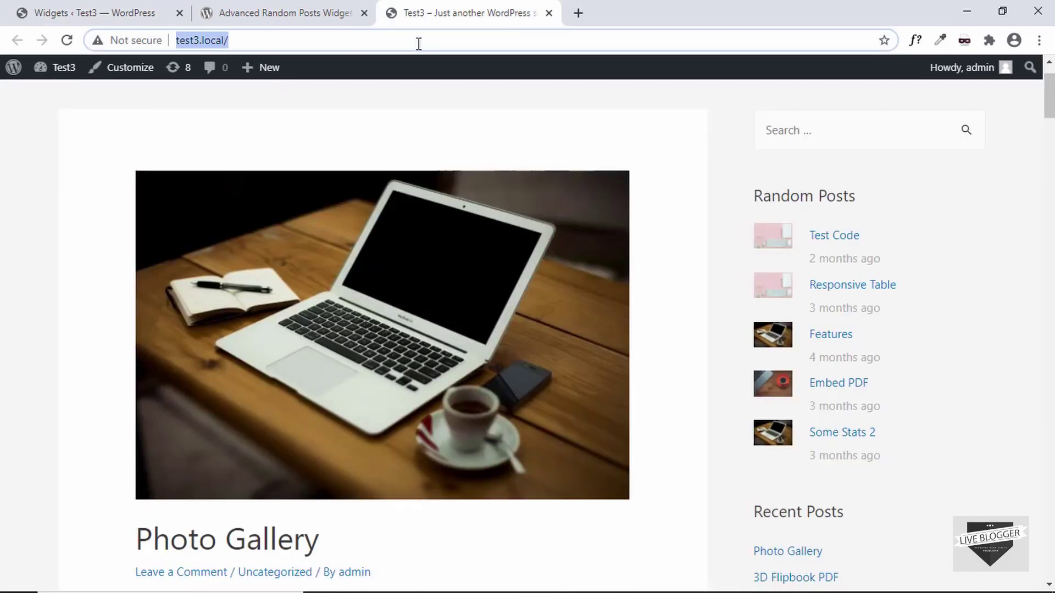
key(Return)
scroll(928, 207, down, 2)
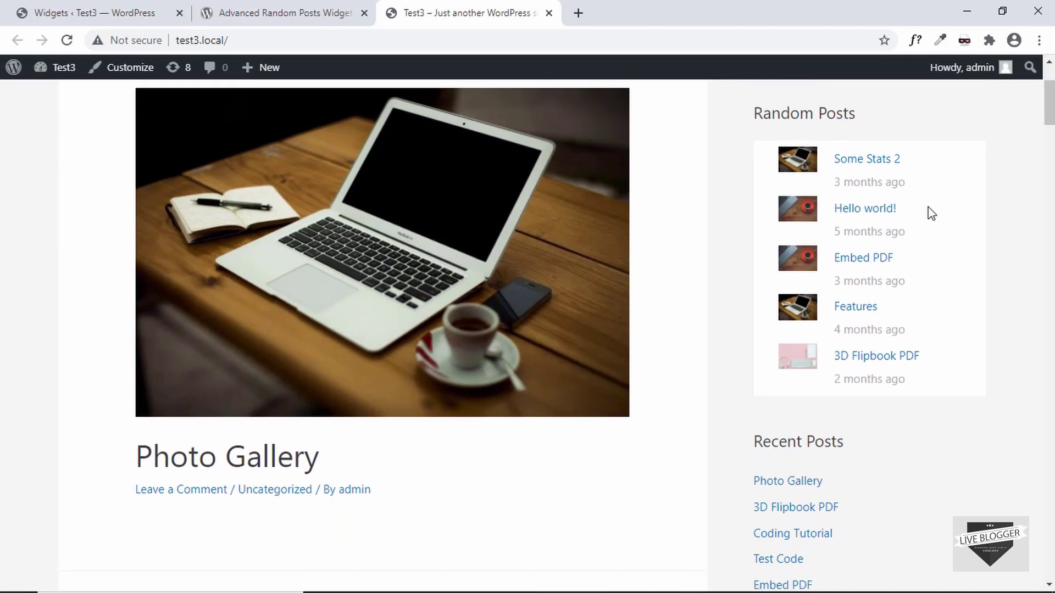
scroll(848, 193, down, 1)
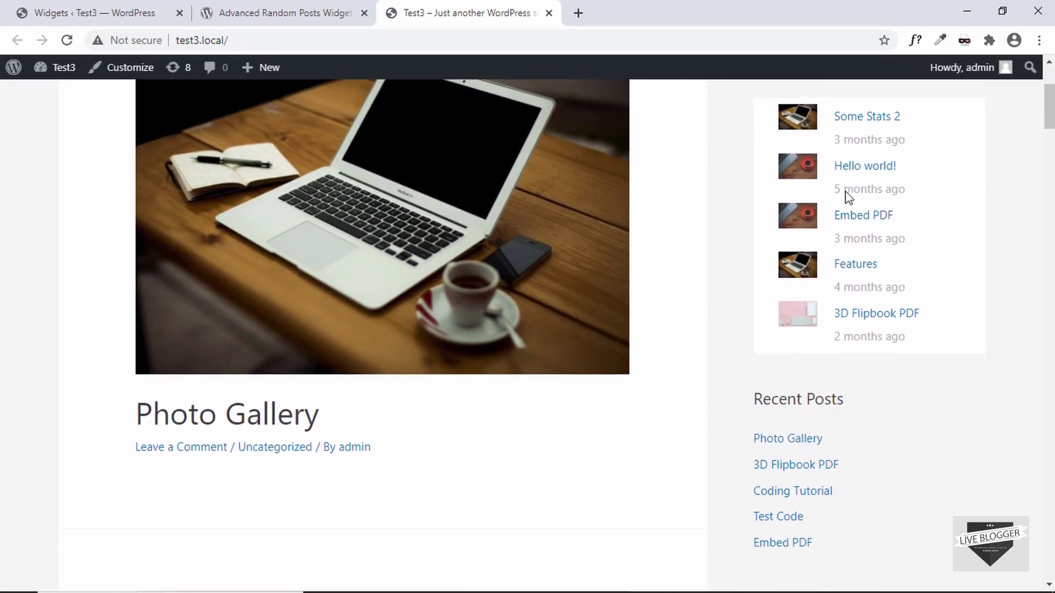
scroll(846, 198, up, 2)
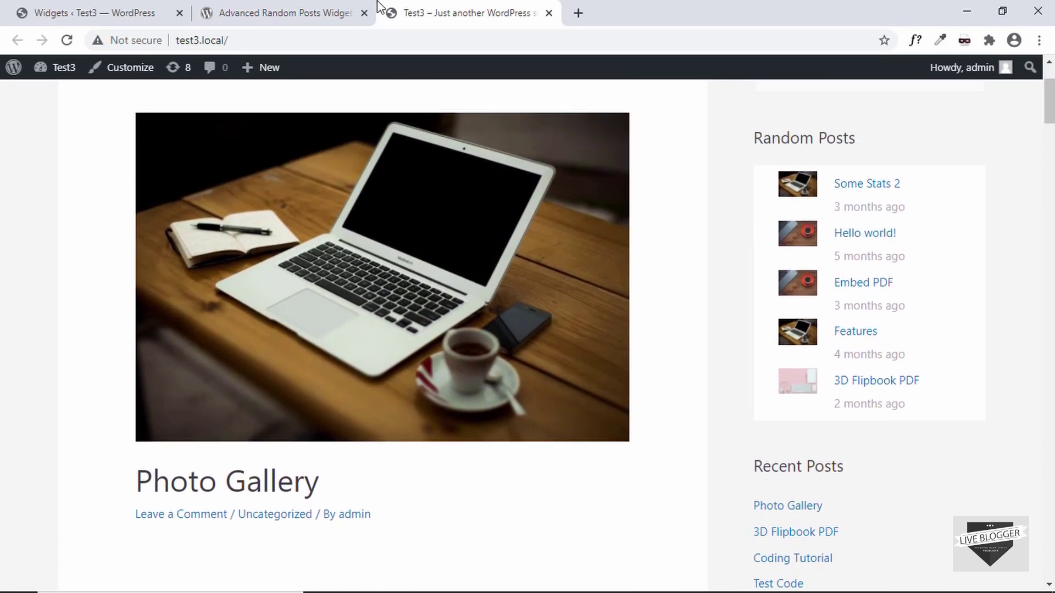
- Close the plugin's FAQ page and look over the sidebar widgets on the homepage
click(364, 13)
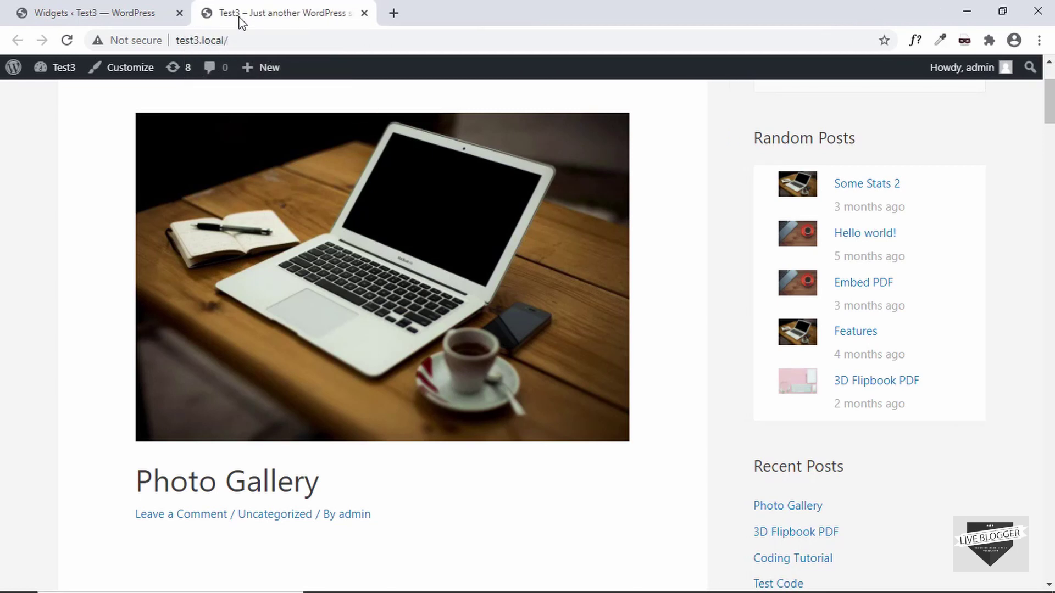
scroll(695, 257, up, 1)
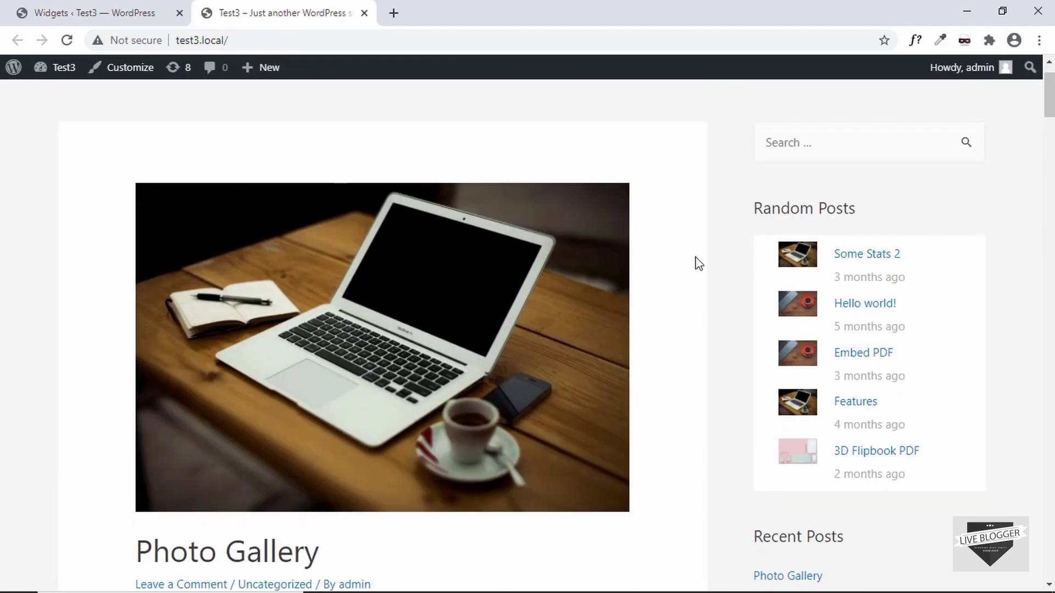
scroll(698, 263, down, 5)
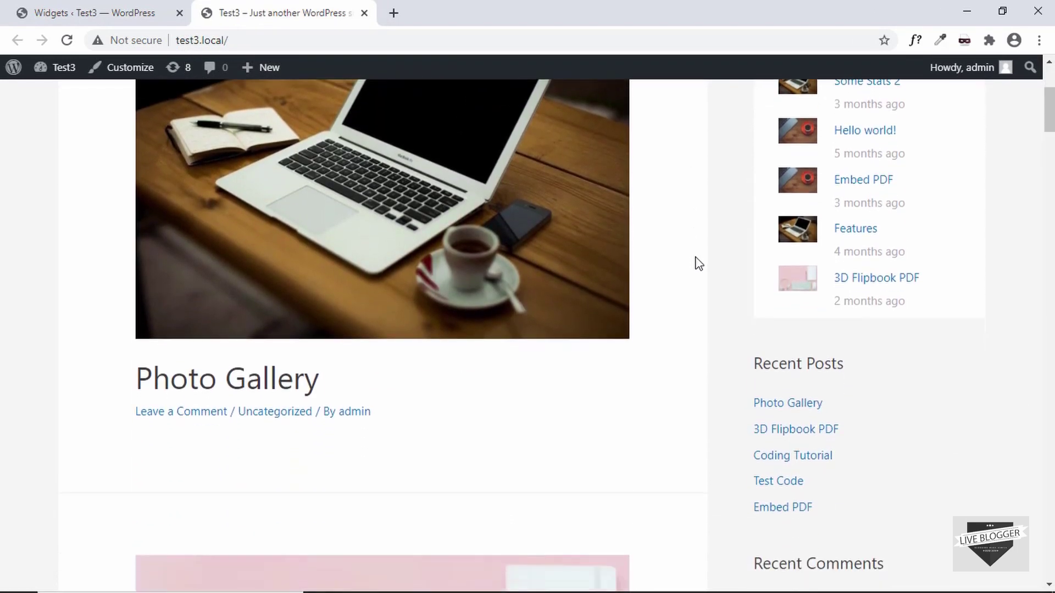
scroll(698, 262, up, 6)
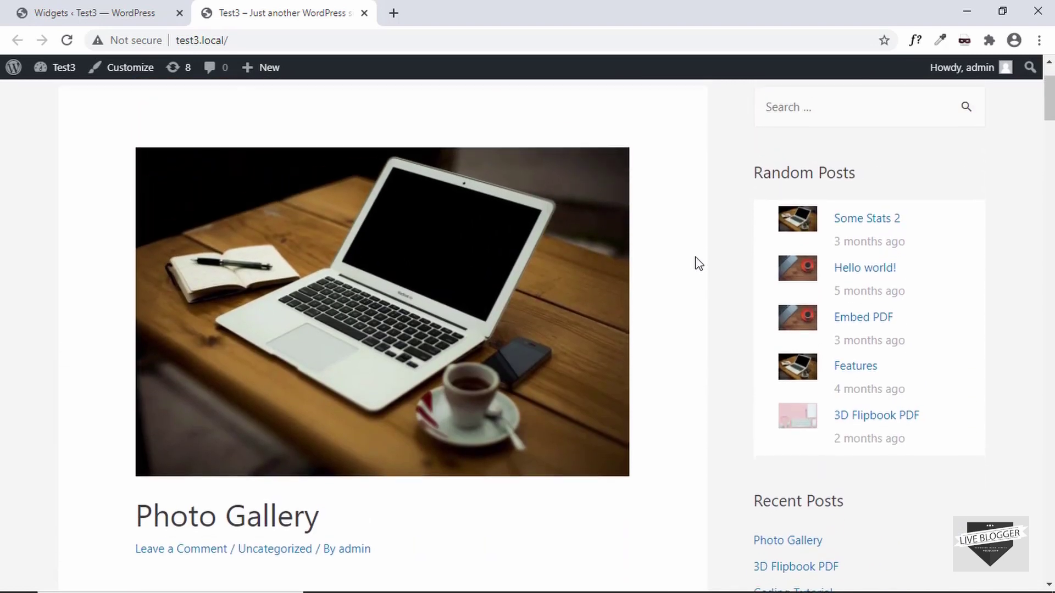
scroll(698, 263, up, 1)
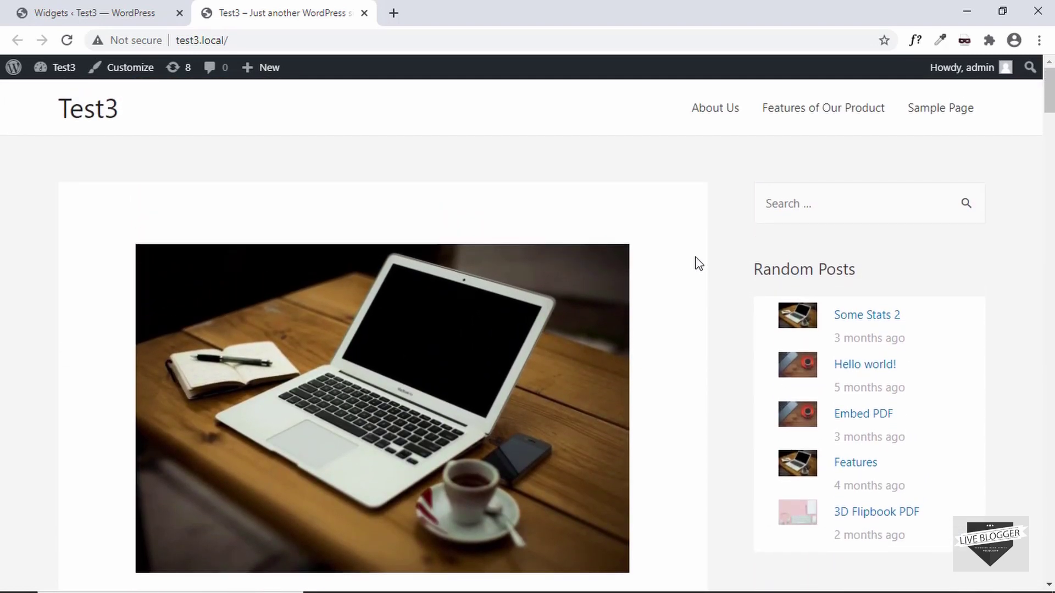
- Reload the homepage twice to check that the Random Posts list shuffles its posts
click(556, 45)
key(Return)
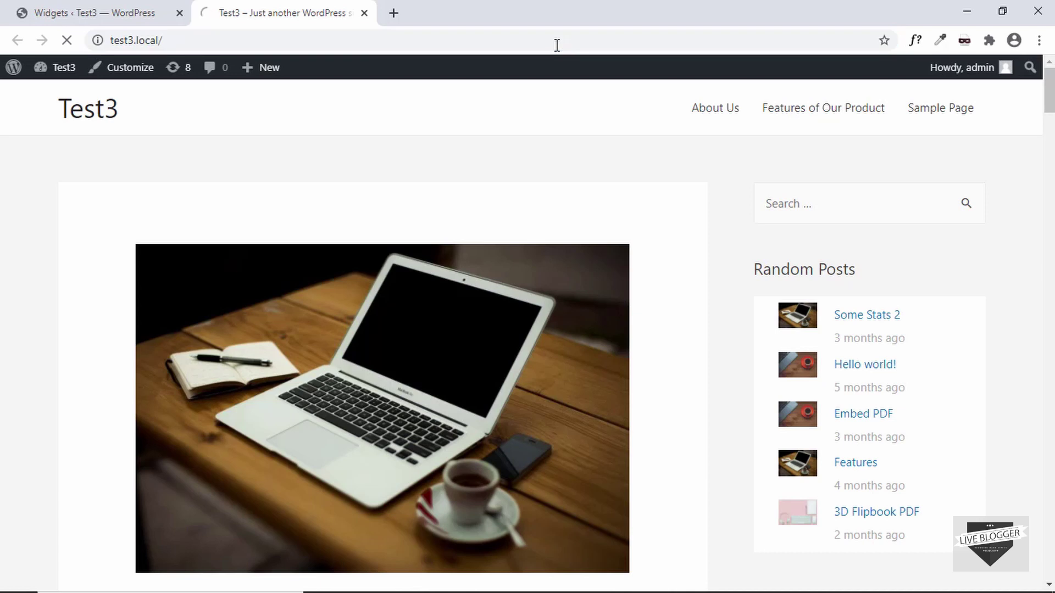
click(557, 45)
key(Return)
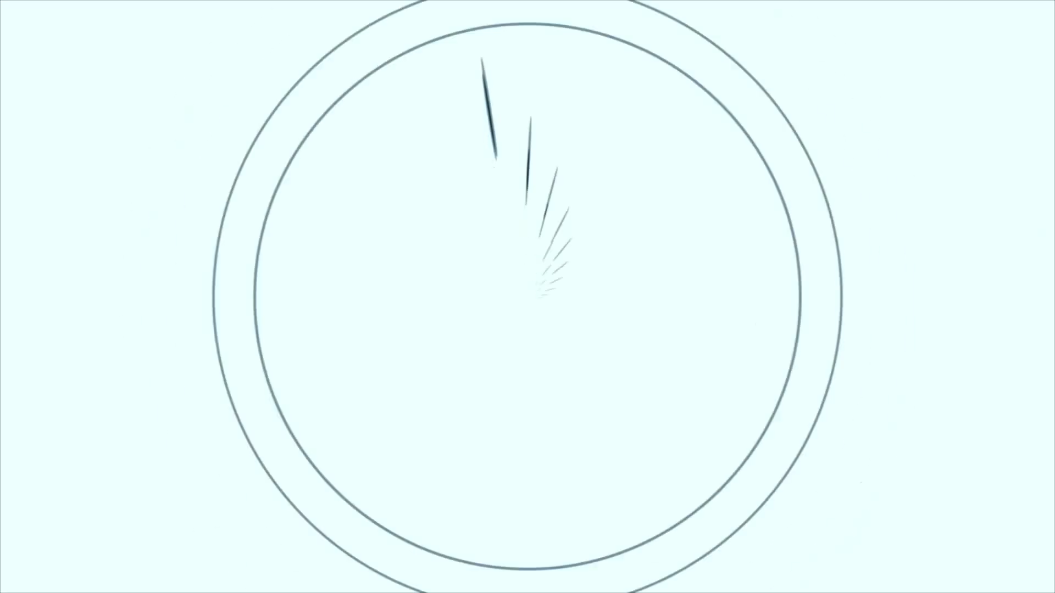